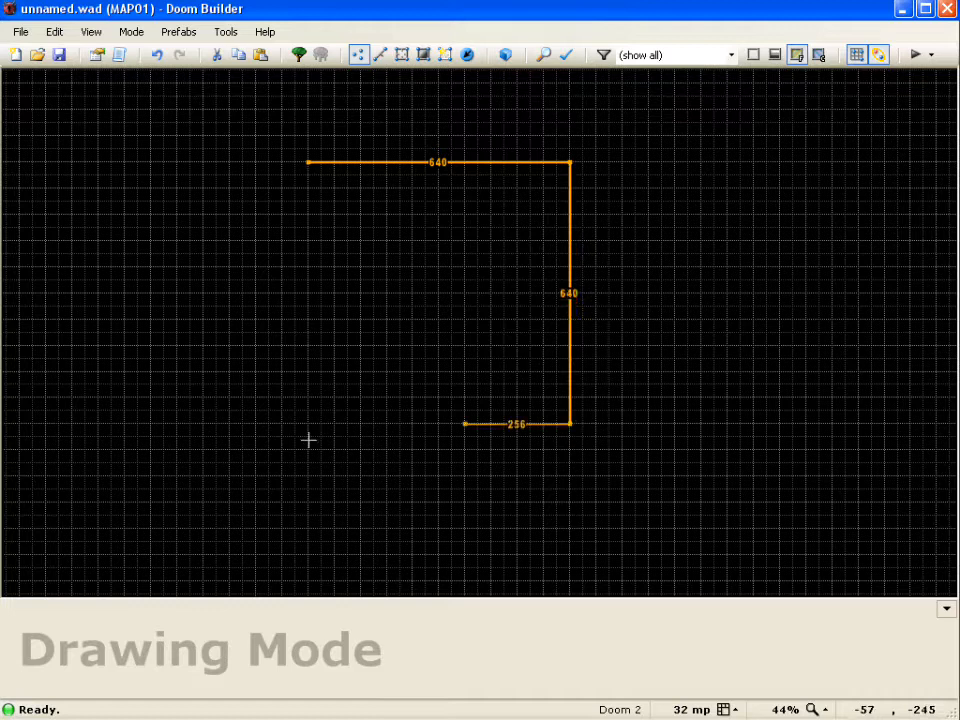
Step: Complete the outline as a closed 640 by 640 square room
click(309, 424)
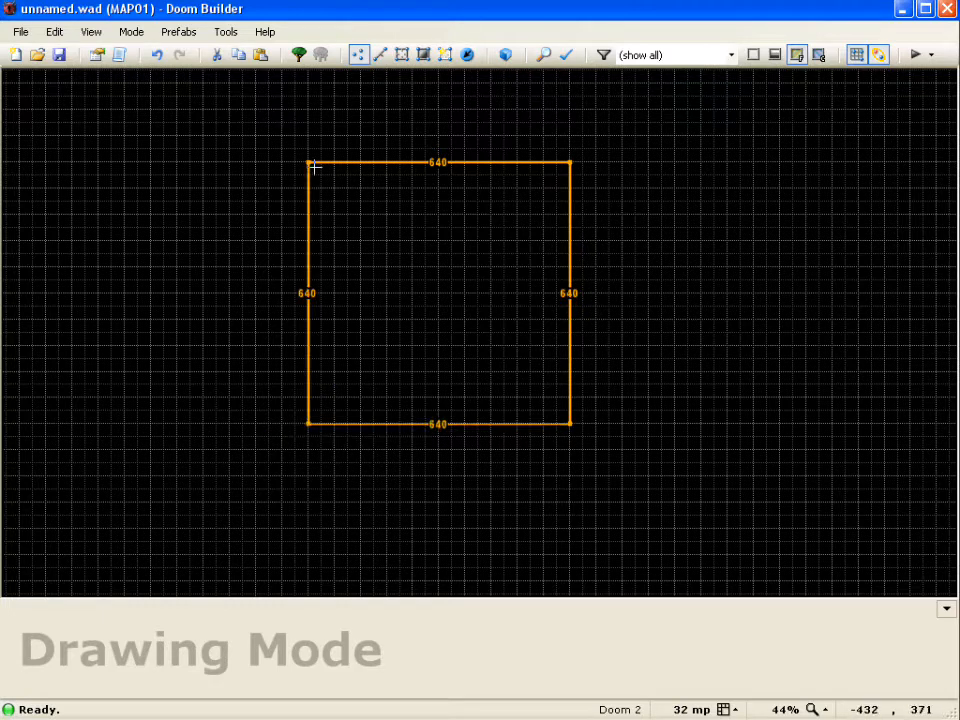
click(315, 166)
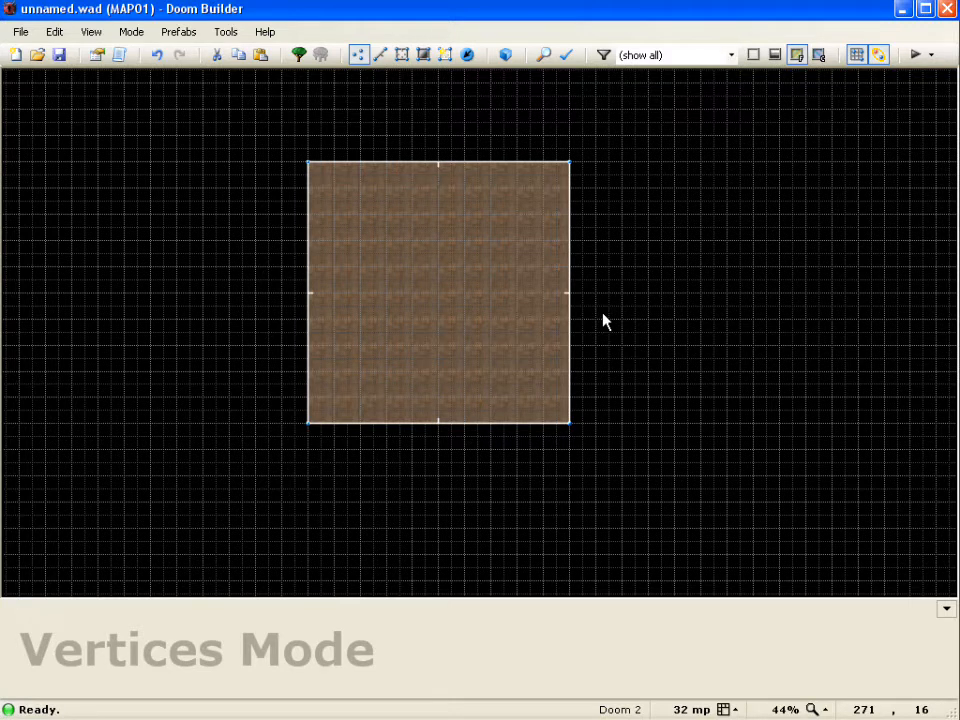
Step: Switch to Linedefs Mode and select all four walls of the square room
click(131, 31)
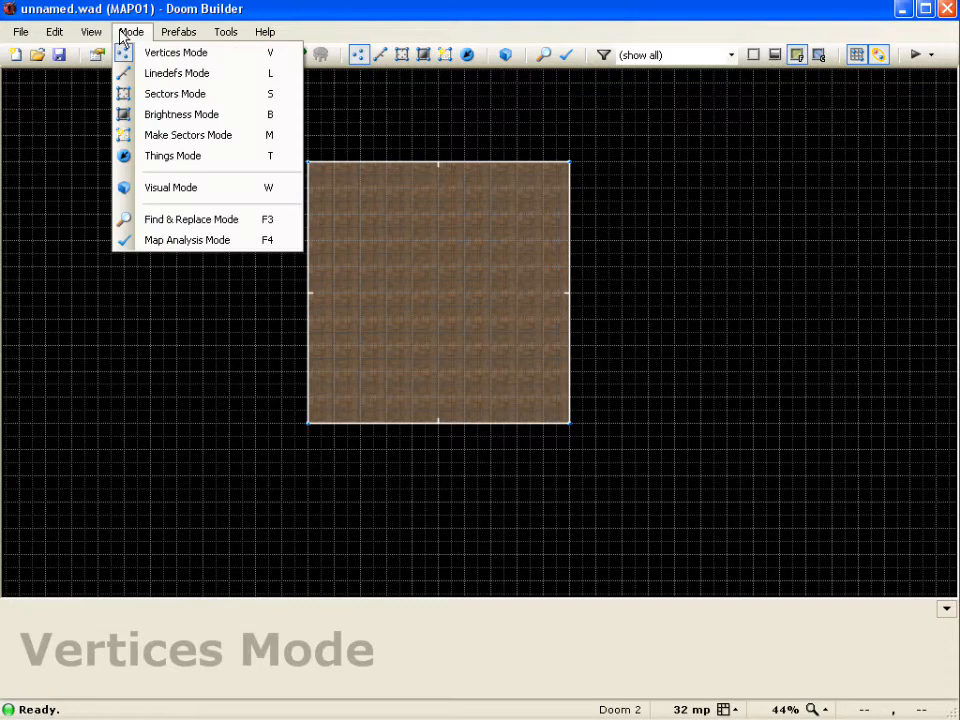
click(199, 80)
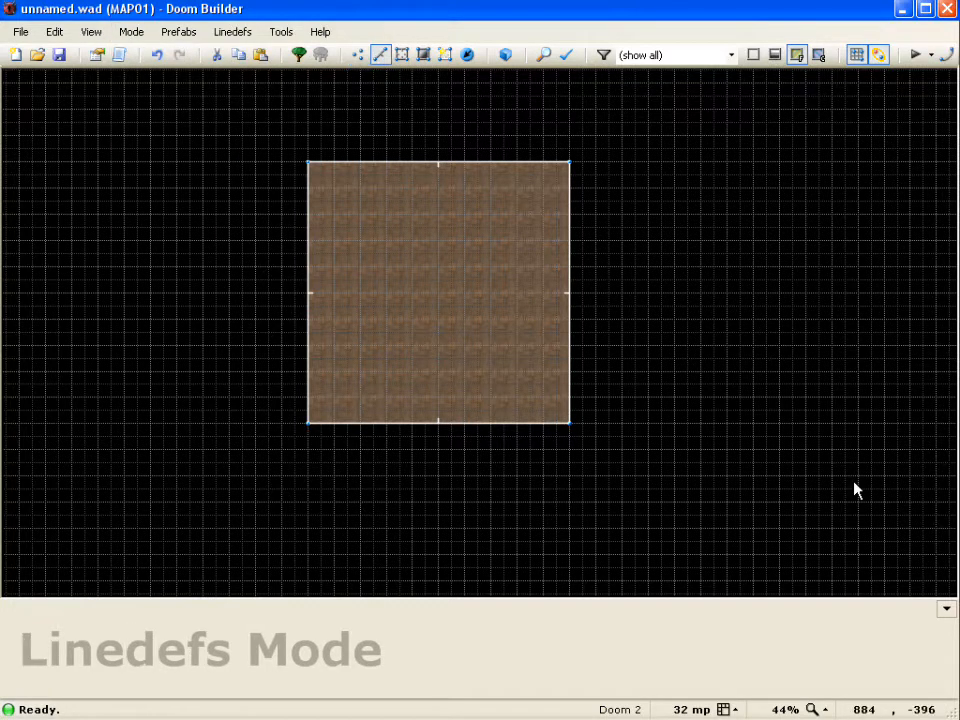
click(453, 163)
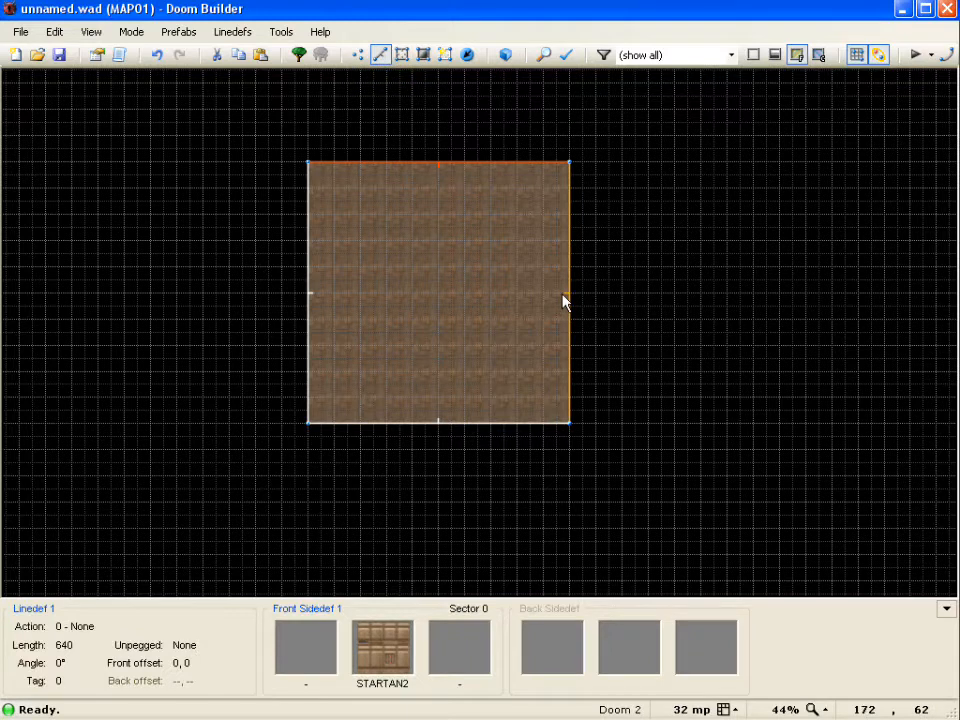
key(c)
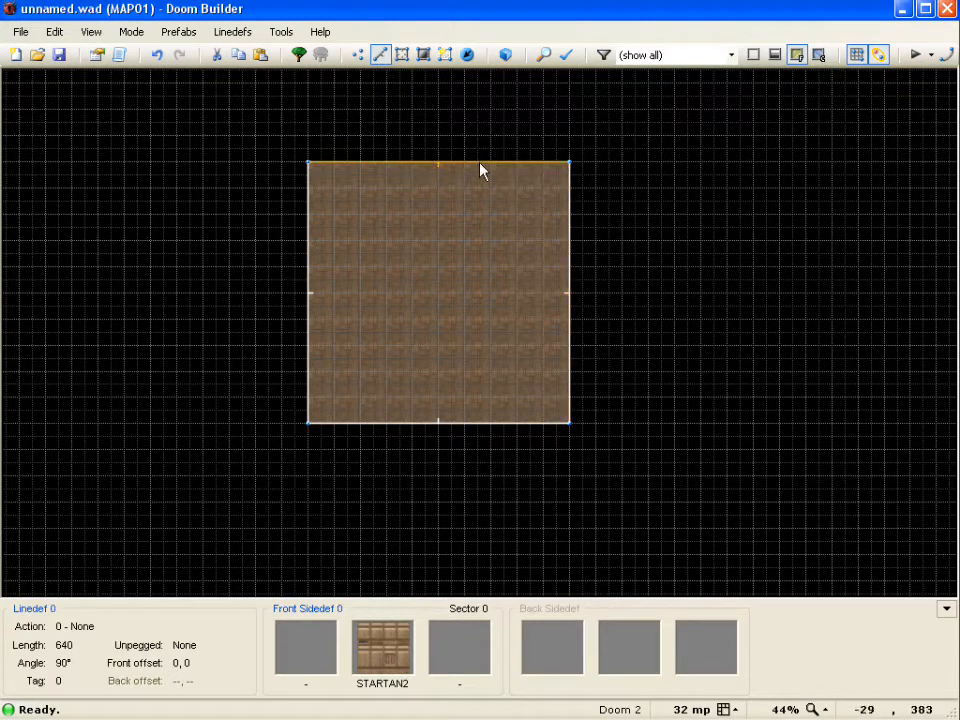
click(480, 163)
click(560, 278)
click(470, 426)
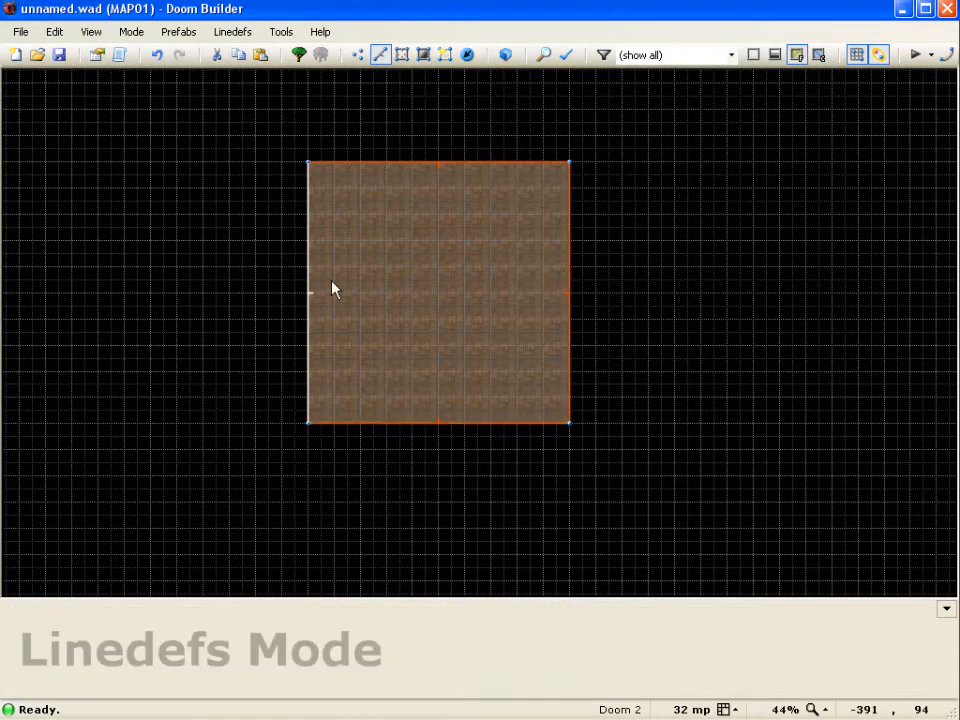
click(314, 284)
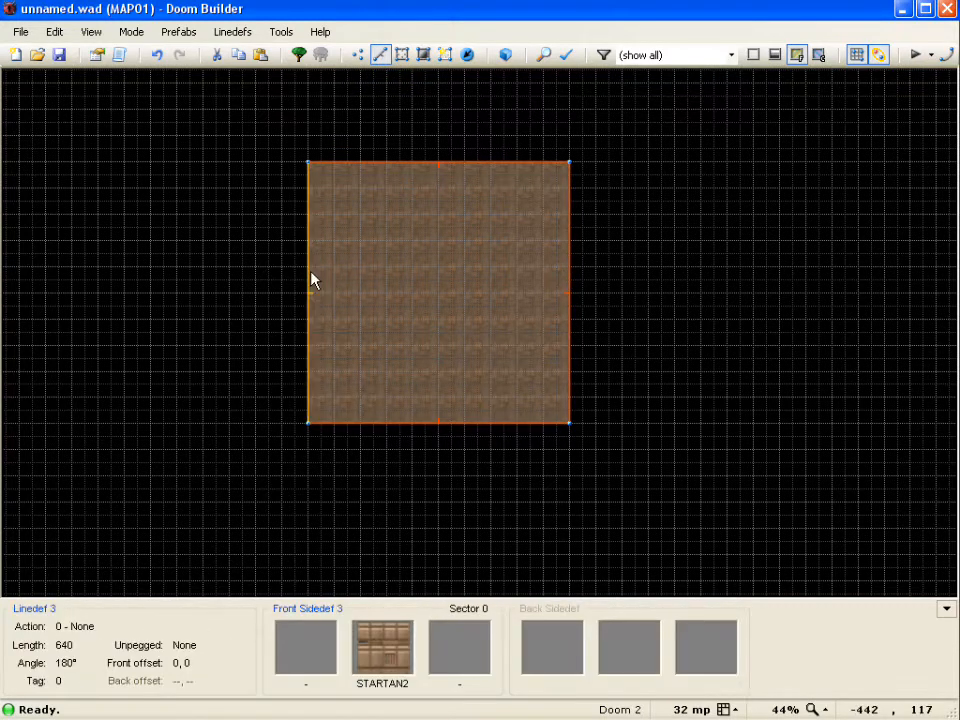
Step: Open the selected walls' linedef properties and browse textures for the front side's middle section
right_click(454, 163)
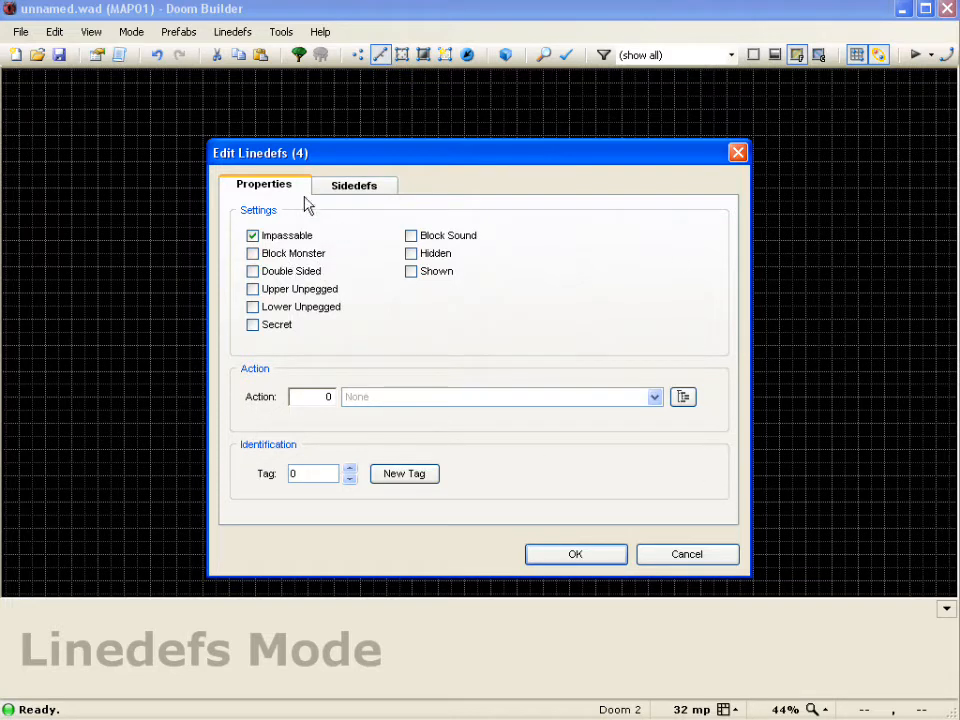
click(373, 189)
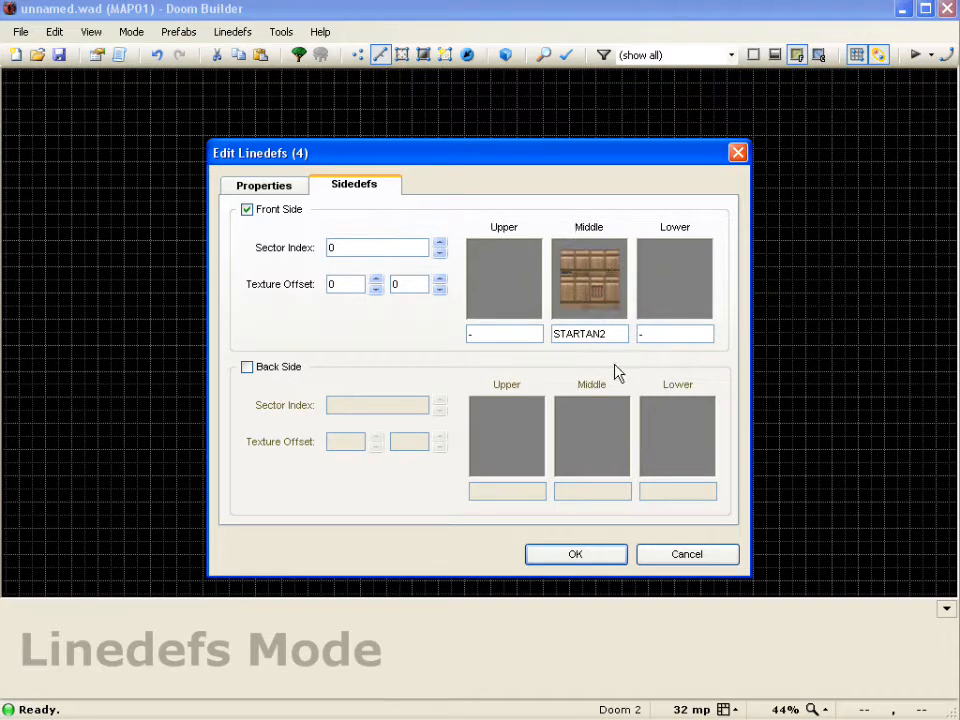
click(590, 295)
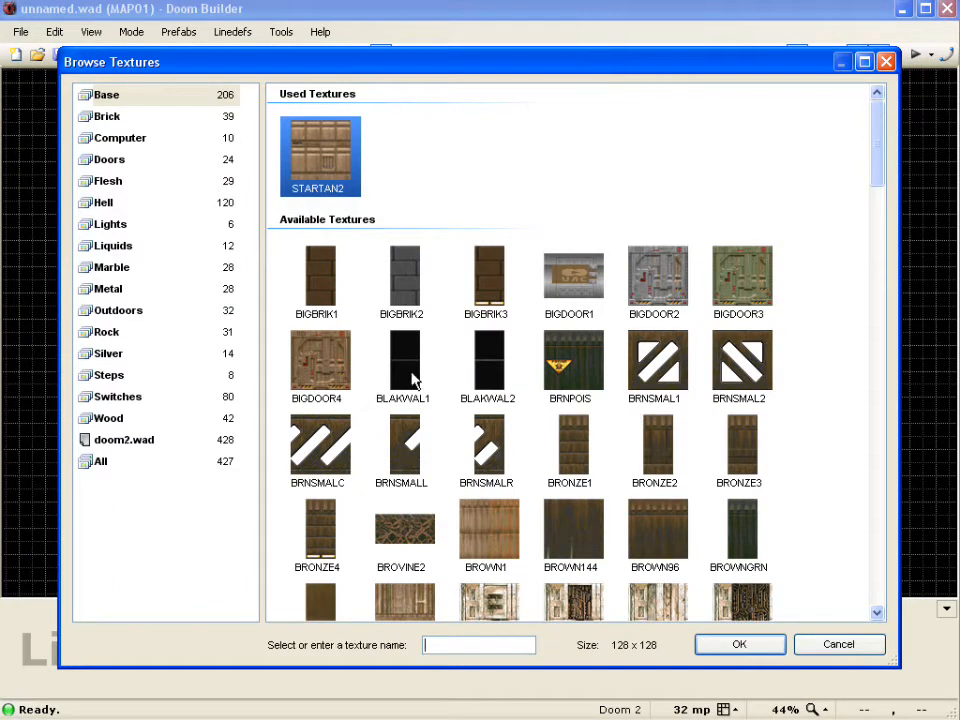
Step: Look through the Wood, Outdoors, Hell, Brick, Doors and Base texture categories for a wall texture
click(153, 418)
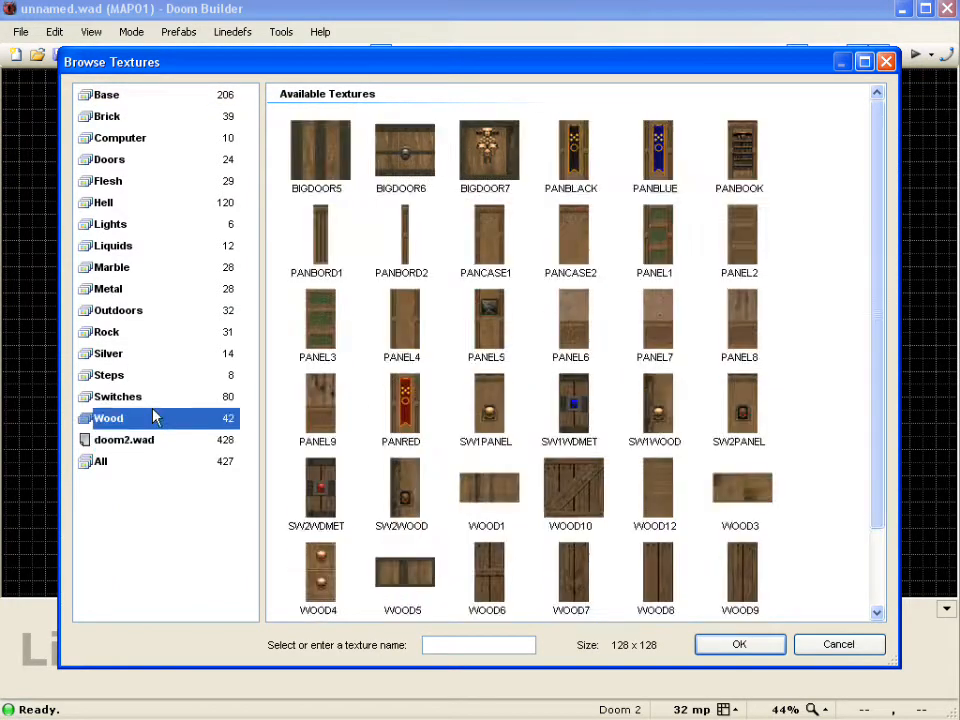
click(152, 312)
click(183, 204)
click(170, 116)
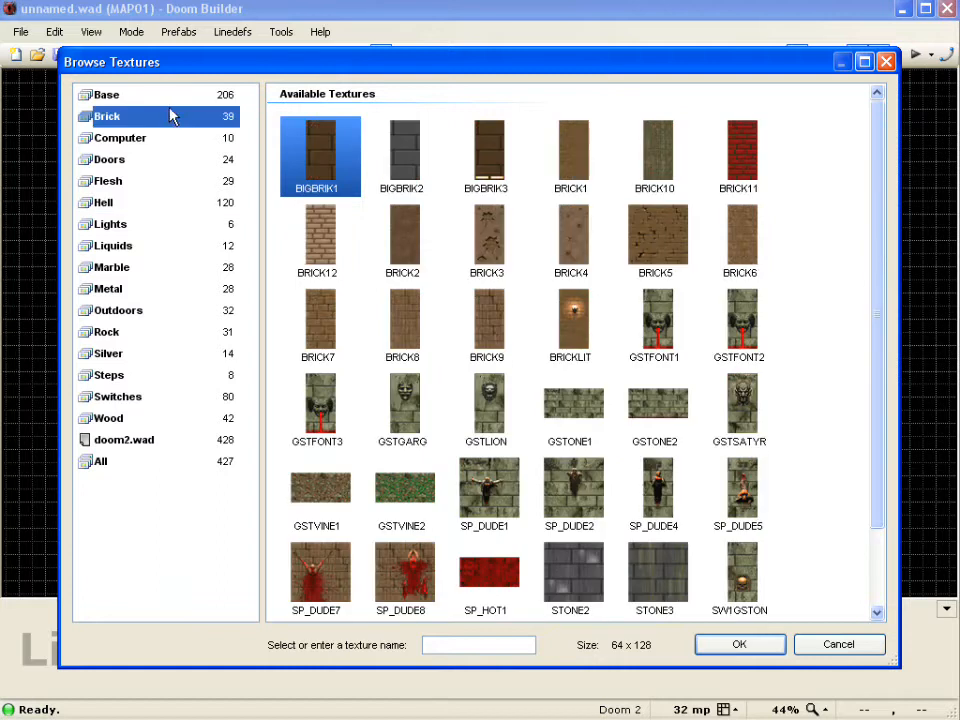
click(166, 96)
click(158, 117)
click(150, 159)
click(157, 96)
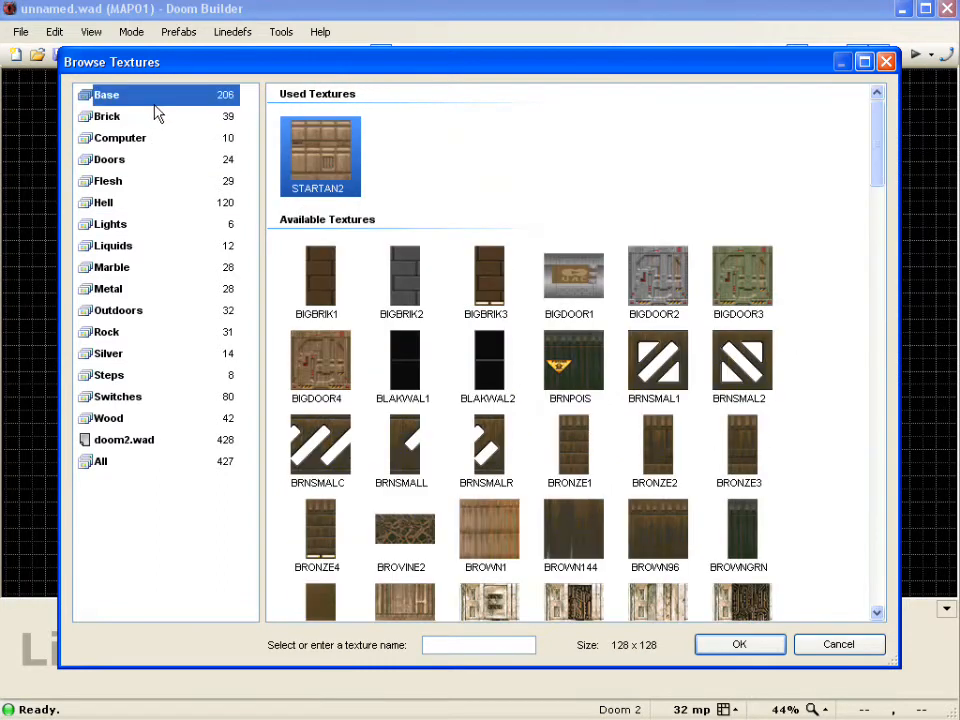
click(354, 182)
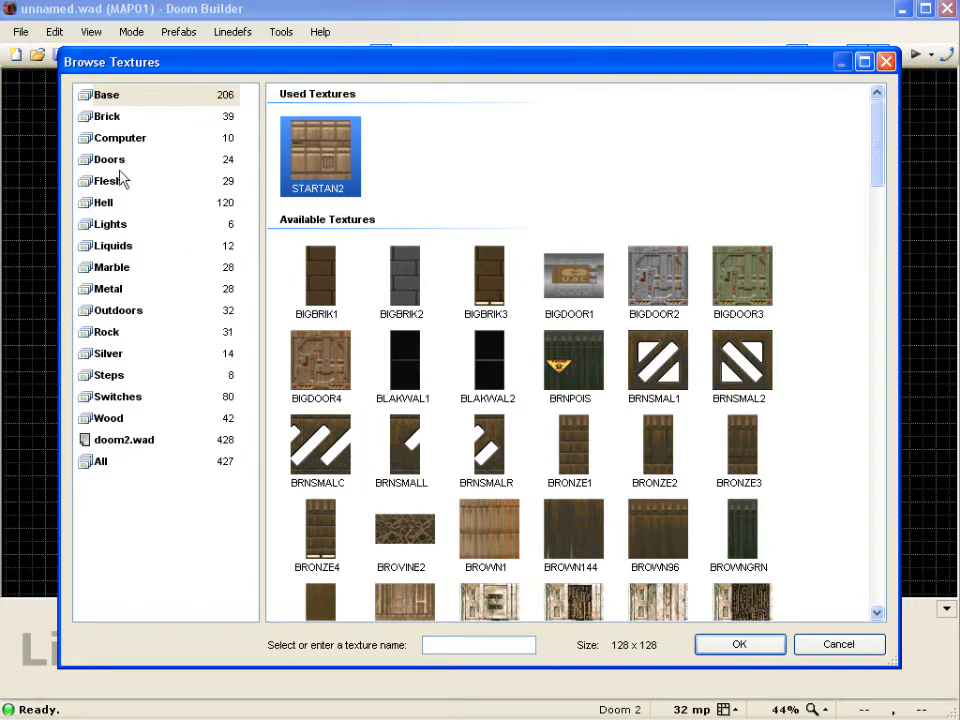
Step: Apply the BRICK6 texture from the Brick category to the front middle of all four walls and clear the selection
click(127, 118)
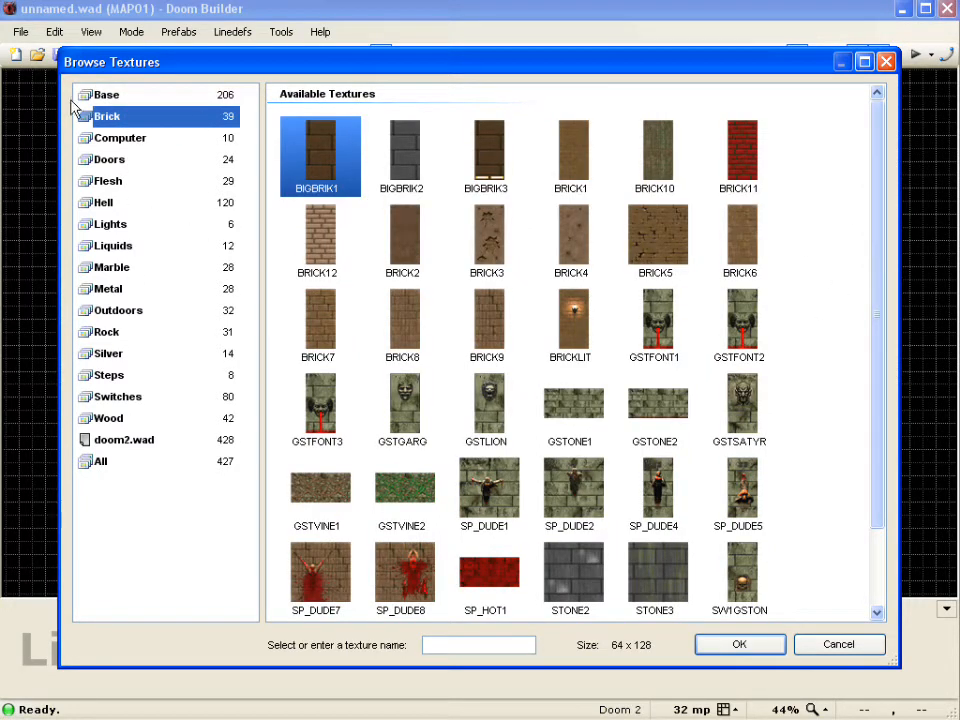
drag(879, 231, 880, 412)
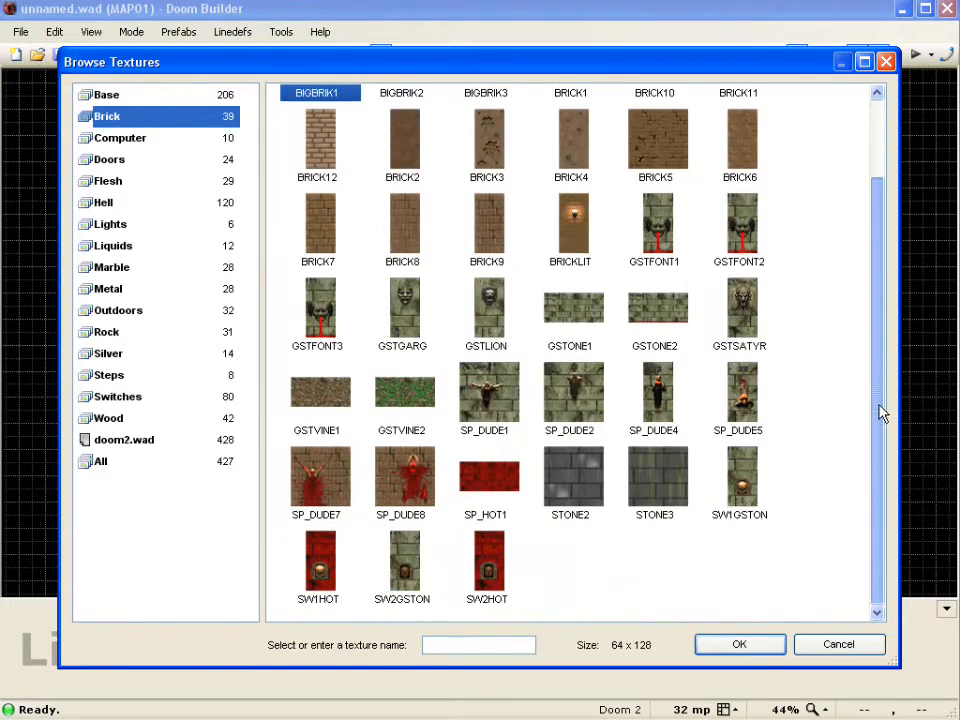
drag(883, 290, 872, 182)
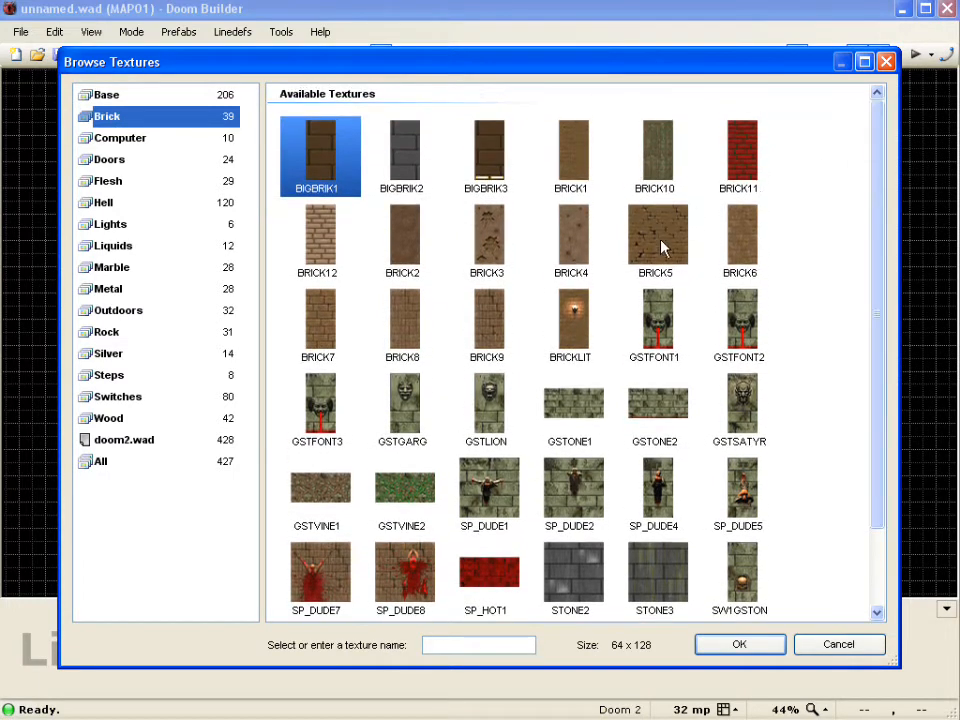
click(738, 240)
click(738, 645)
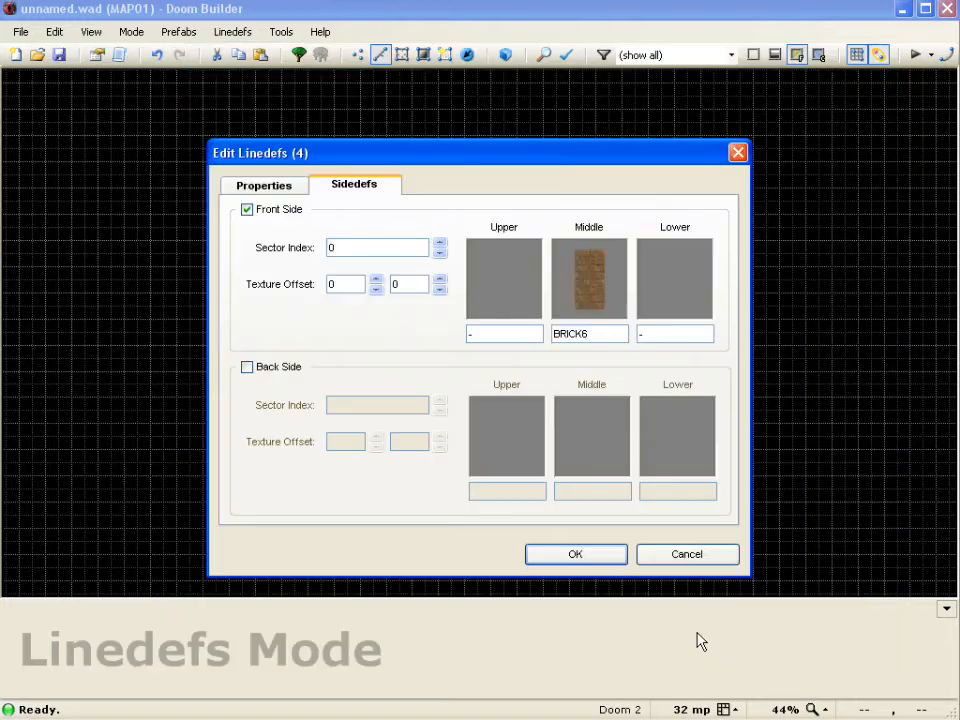
click(601, 561)
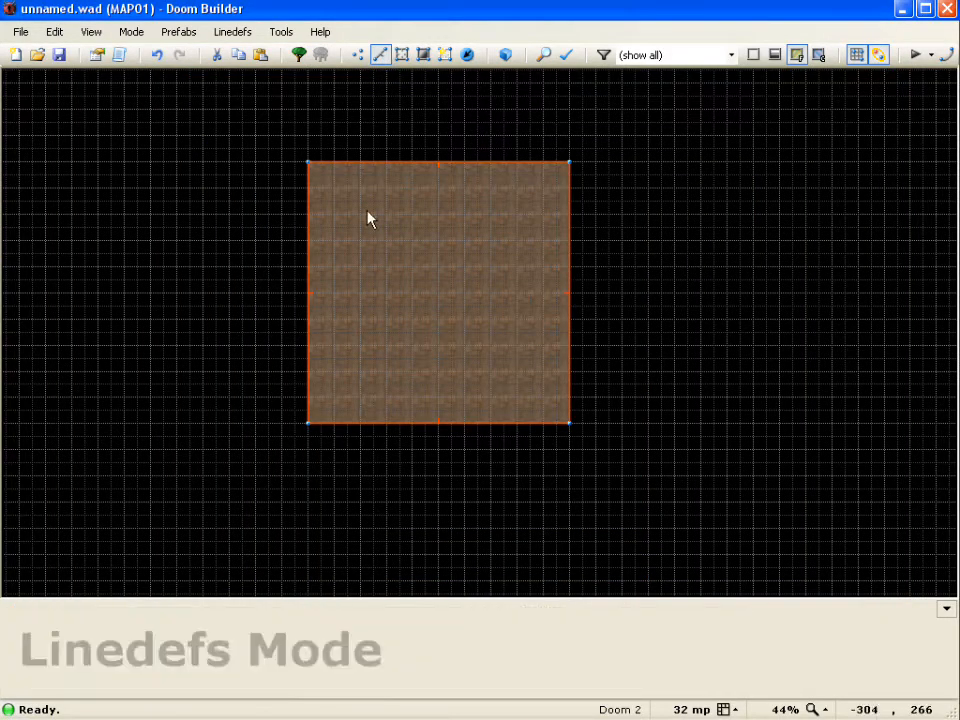
click(754, 281)
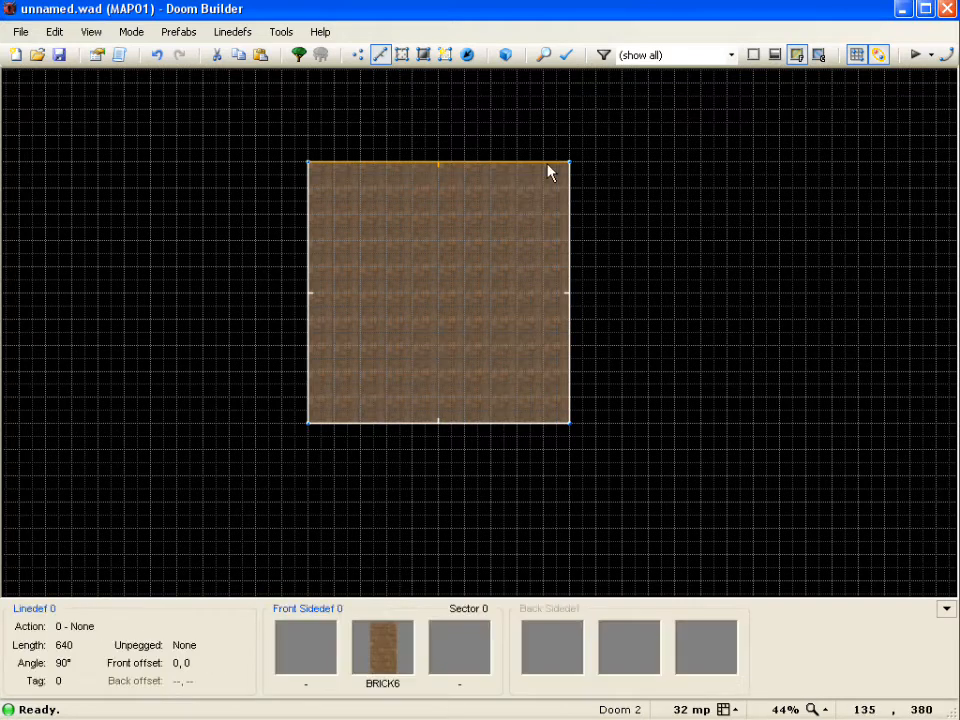
Step: In Vertices Mode, insert two vertices 128 units apart around the middle of the room's upper wall
click(132, 32)
click(172, 52)
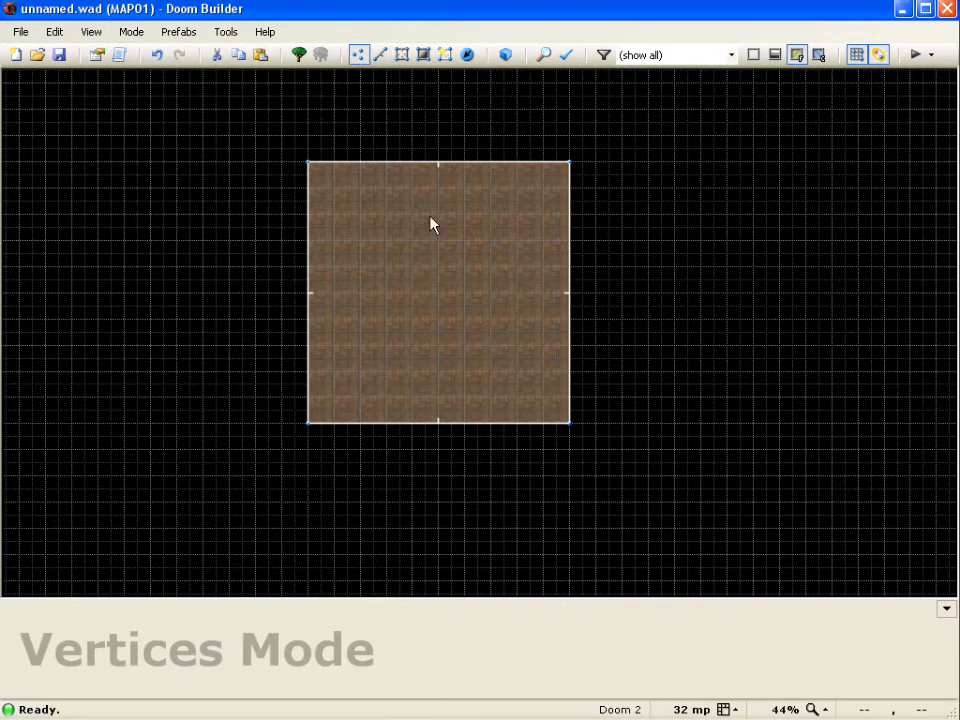
right_click(415, 163)
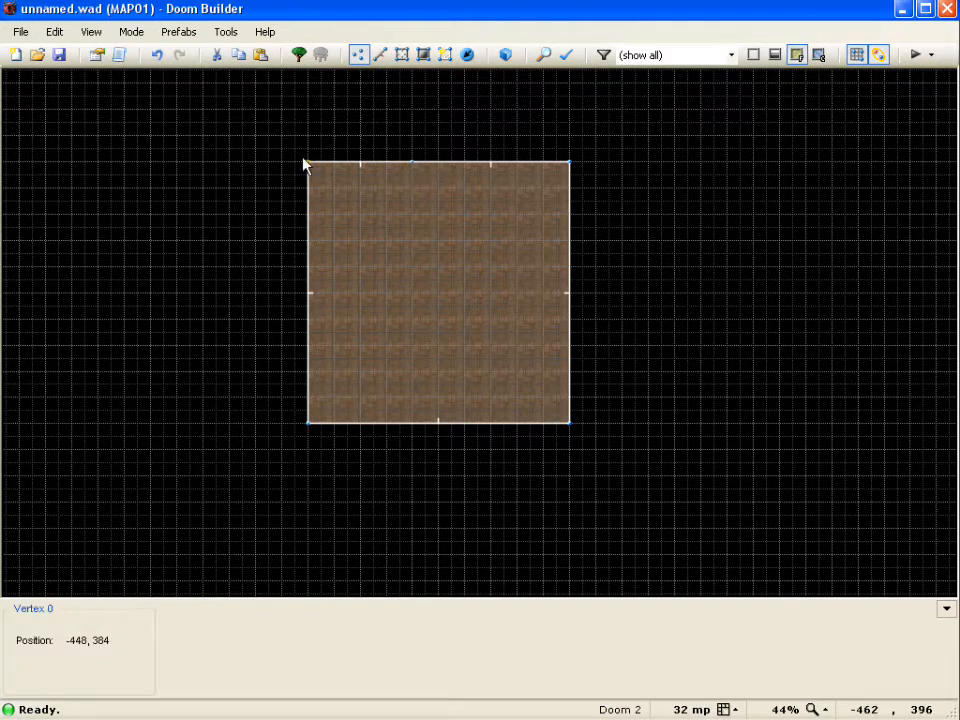
right_click(464, 163)
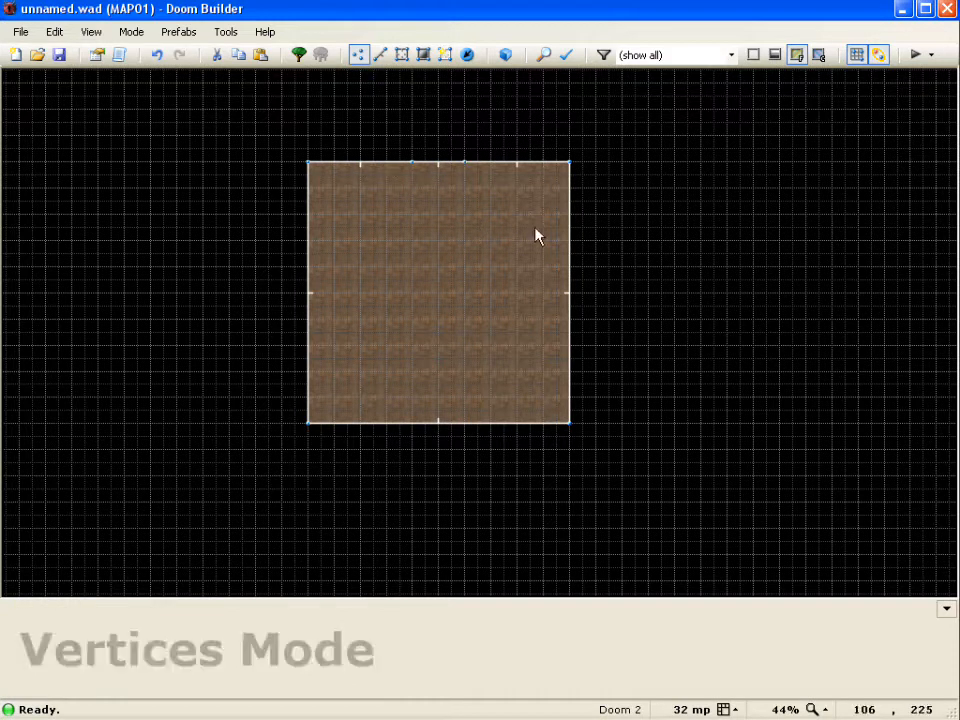
Step: In Linedefs Mode, open the properties of the short middle segment of the upper wall and browse its front middle texture
click(131, 31)
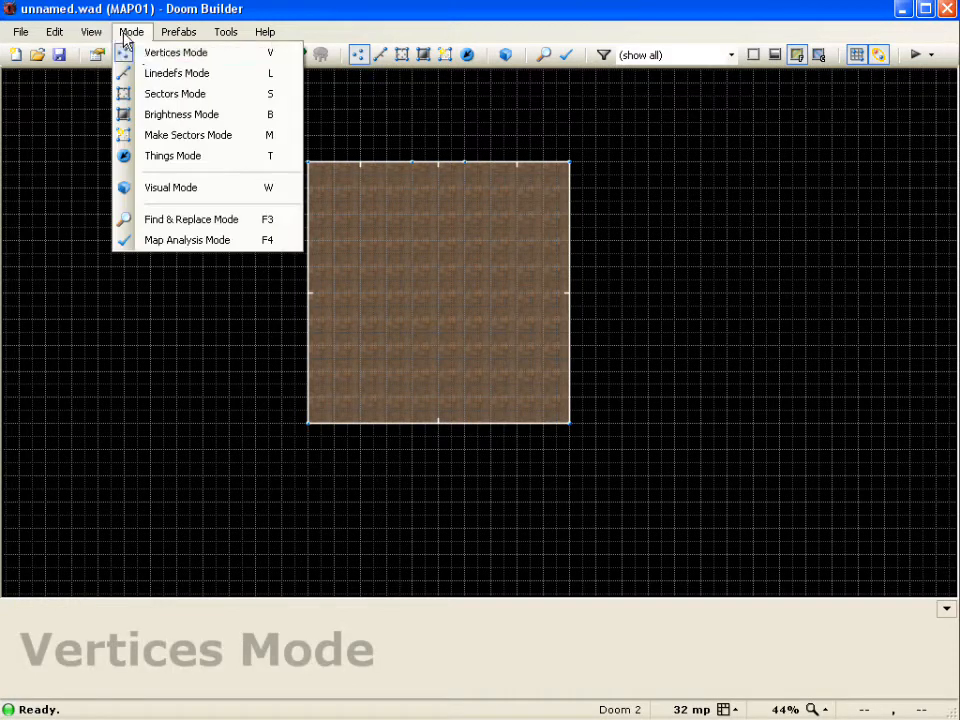
click(146, 73)
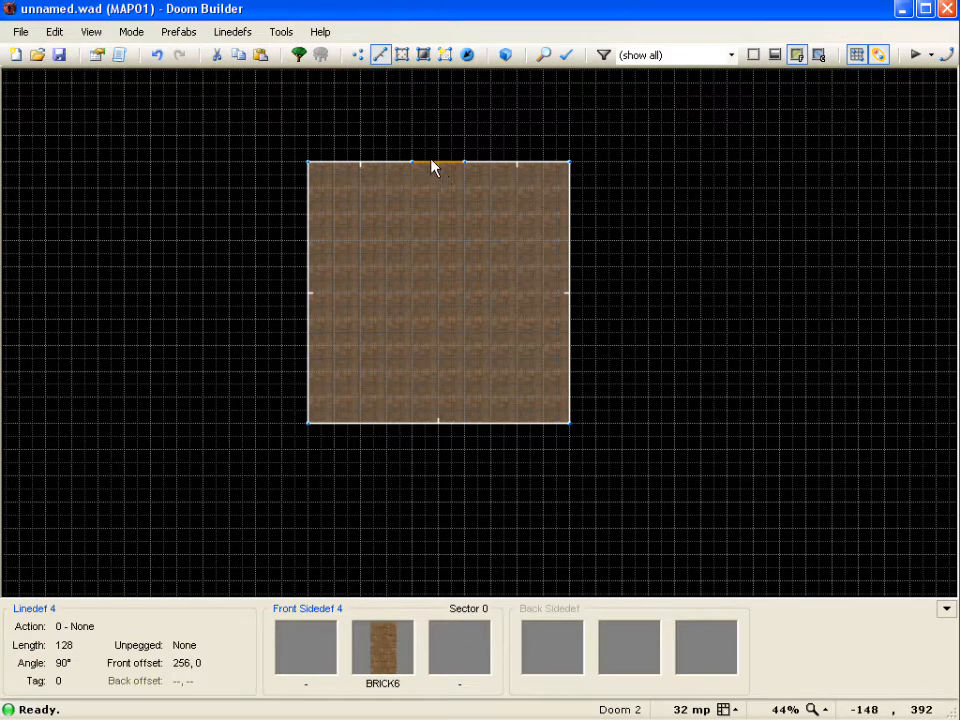
right_click(439, 163)
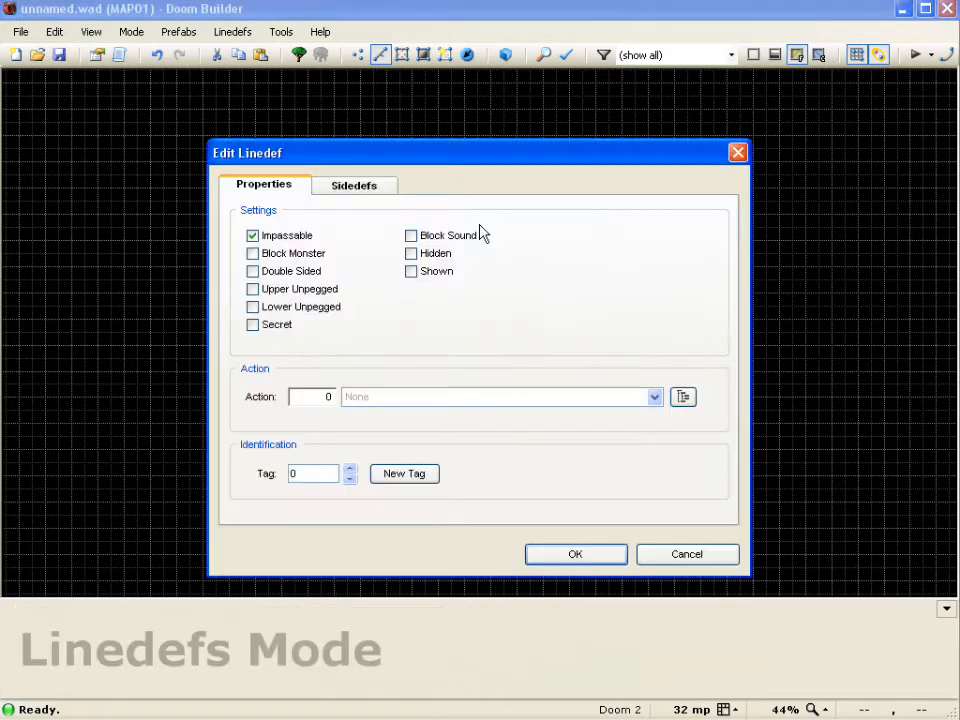
click(372, 188)
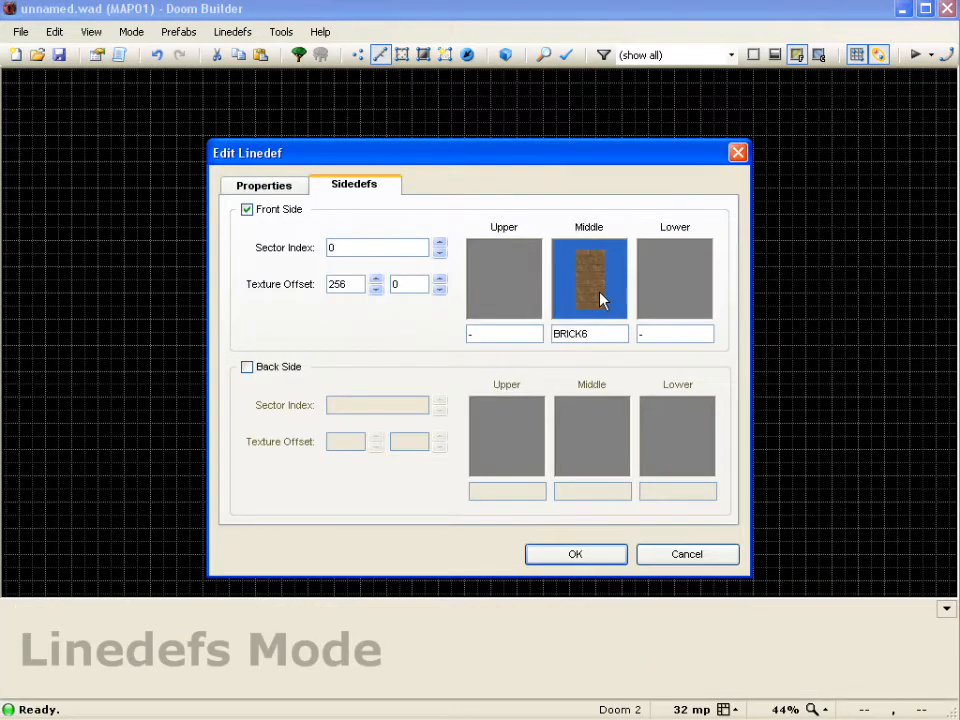
click(600, 298)
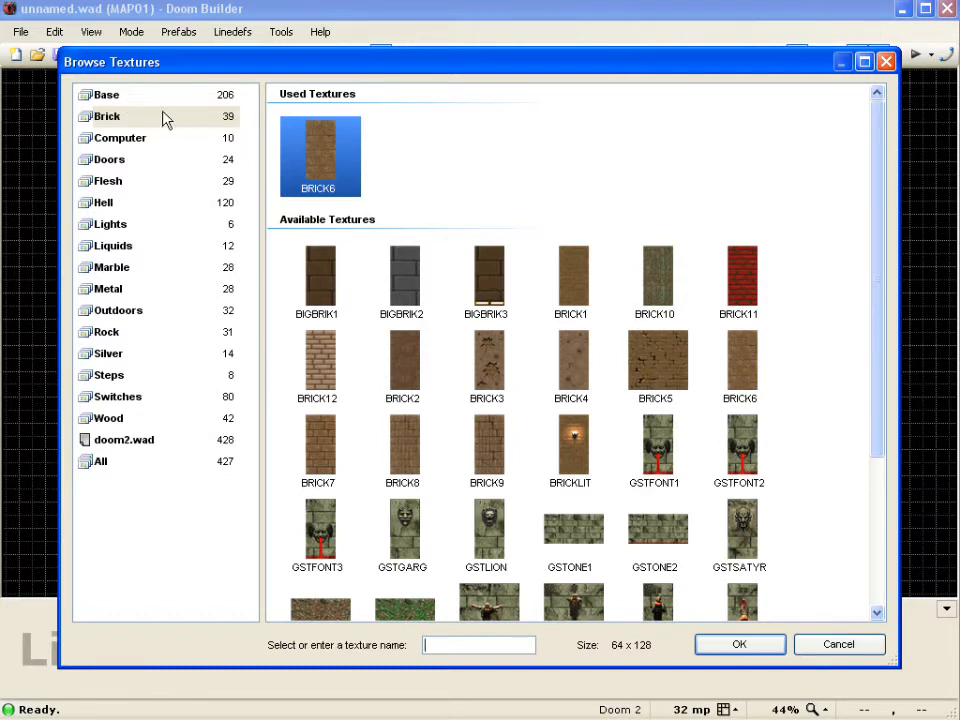
Step: Set the short wall segment's front middle texture to BIGDOOR2 from the Doors category
click(134, 97)
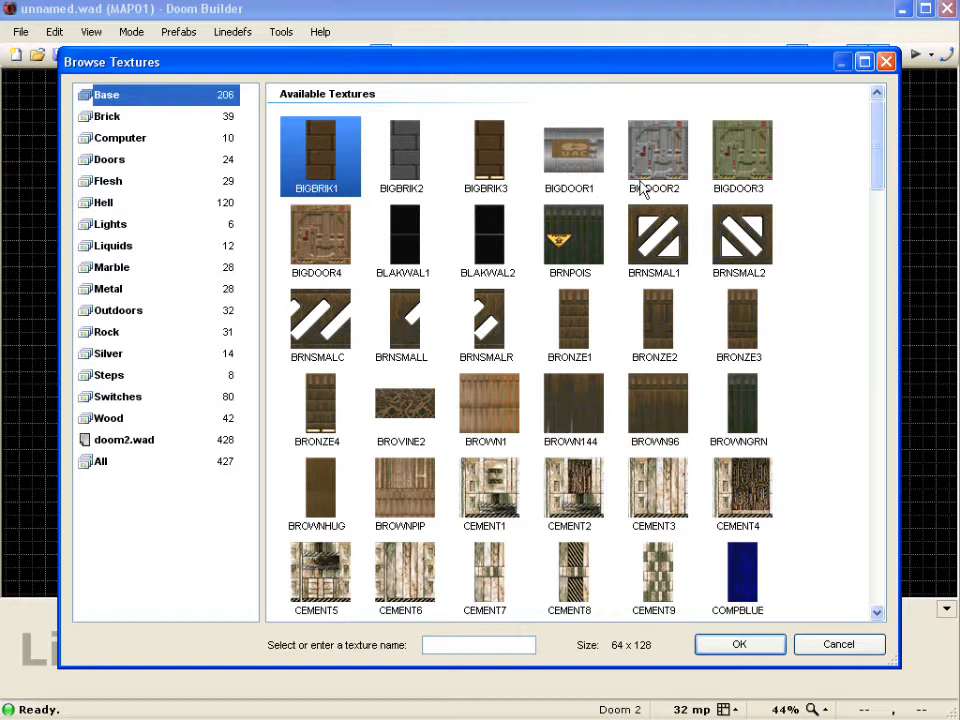
click(680, 160)
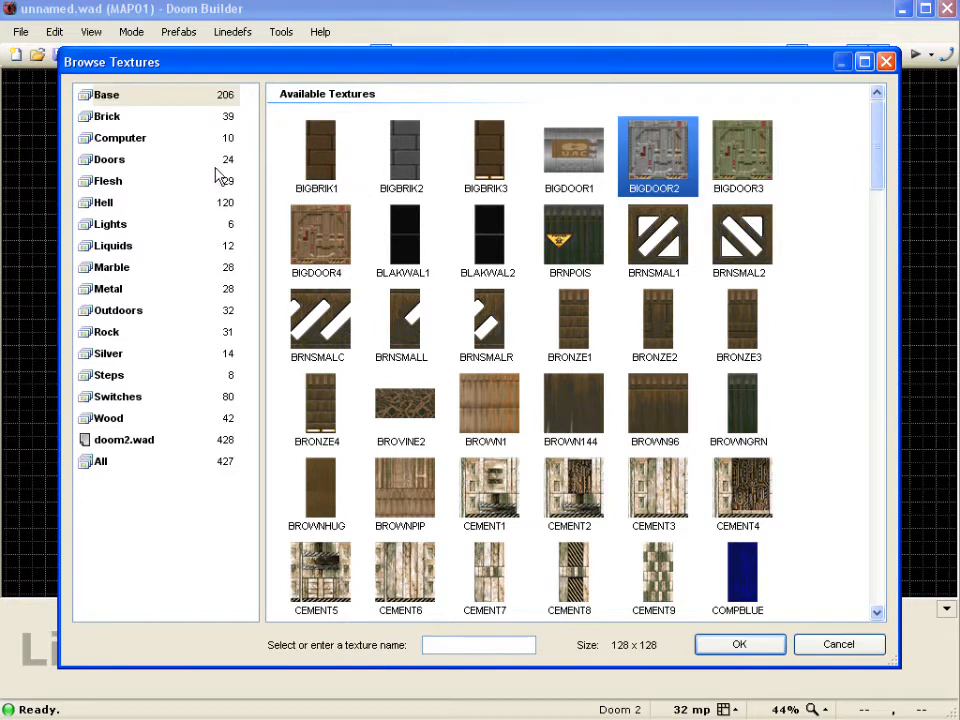
click(160, 161)
click(405, 170)
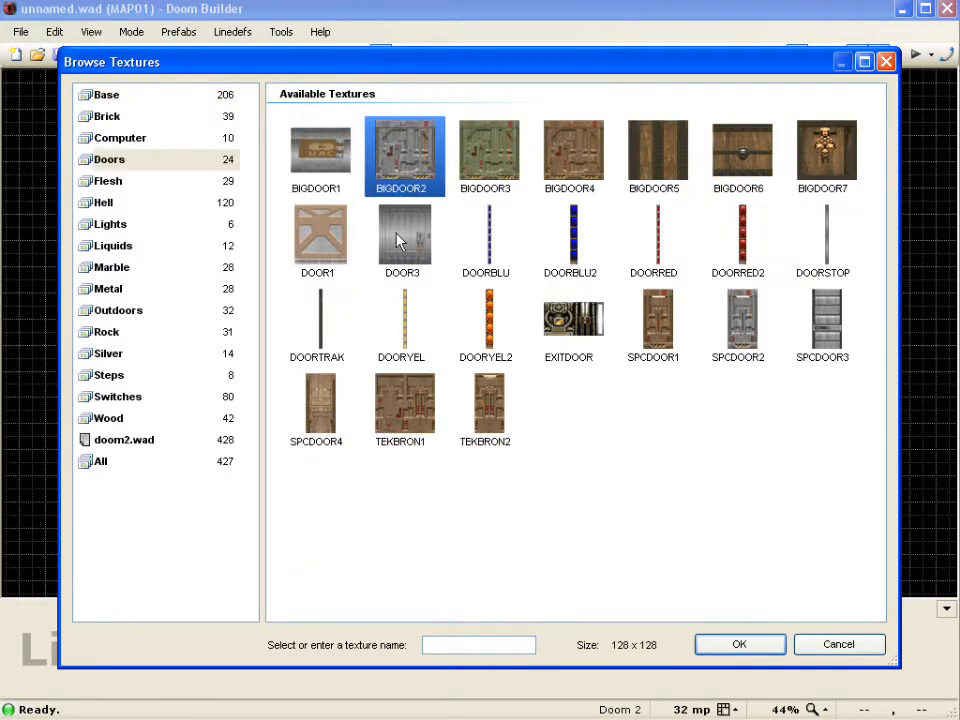
click(133, 97)
click(143, 164)
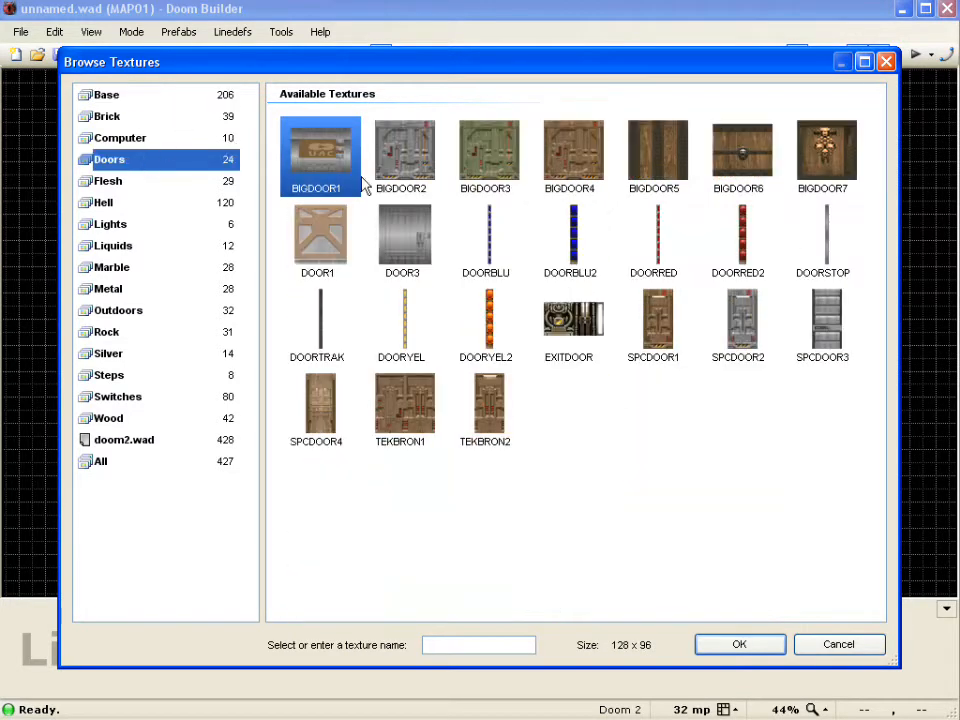
click(416, 160)
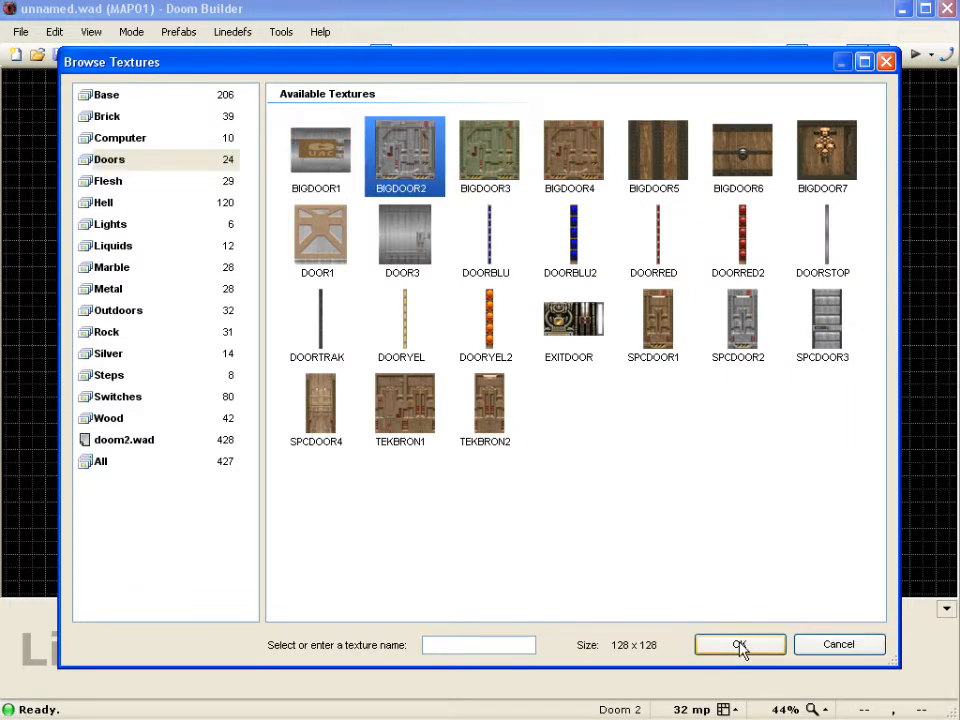
click(741, 646)
click(594, 563)
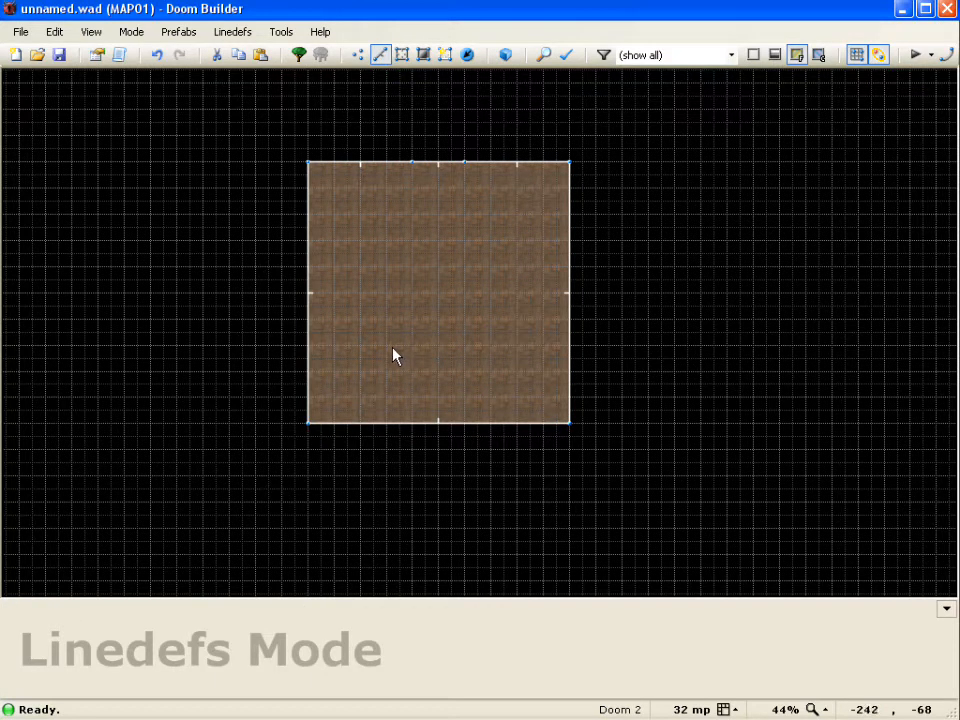
Step: Enter Visual Mode and move around the room to examine the brick walls, floor, ceiling and door segment in 3D
key(ctrl+w)
key(w)
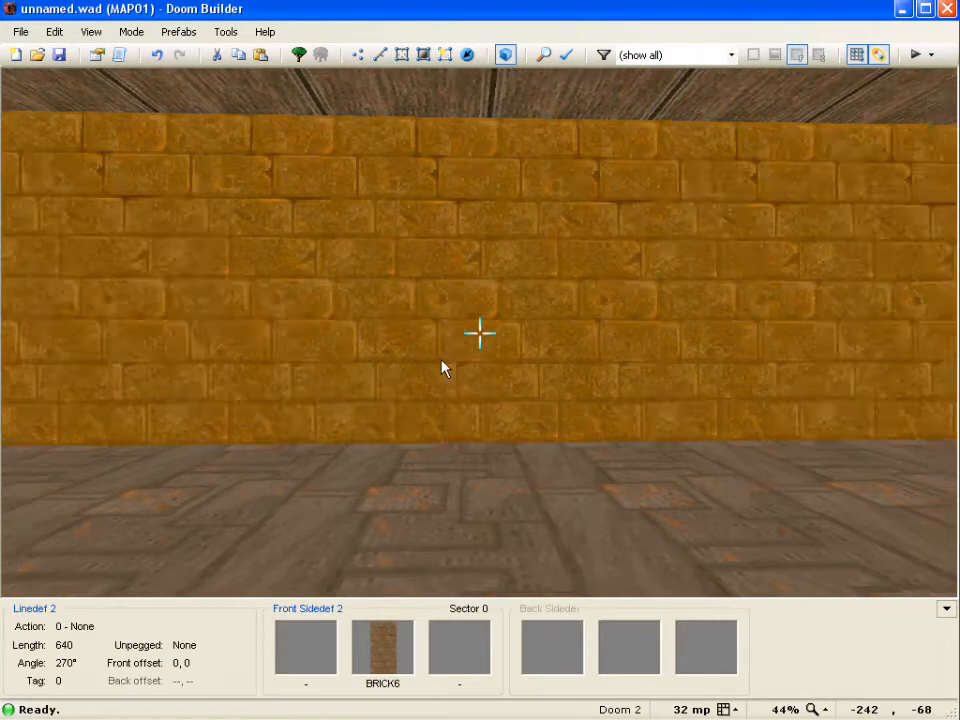
key(s)
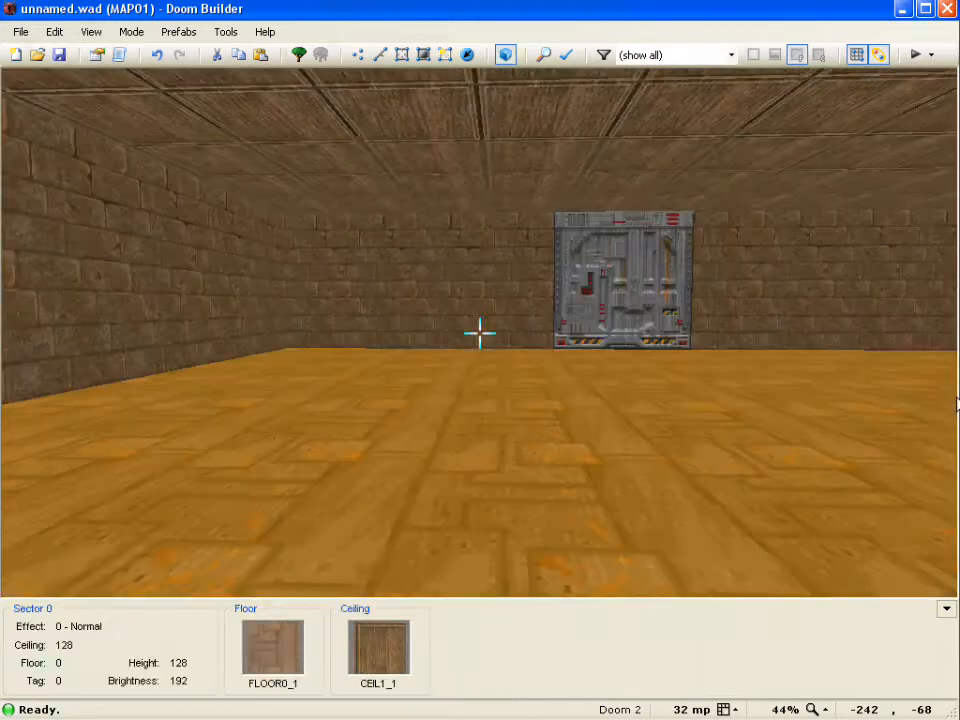
key(f)
key(d)
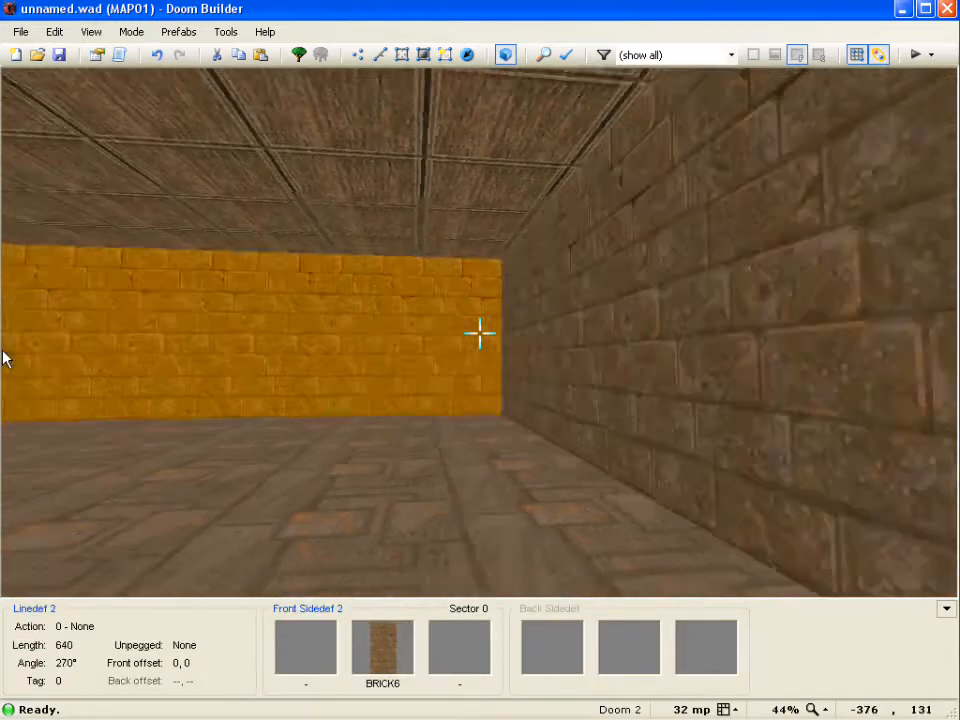
key(f)
key(s)
key(e)
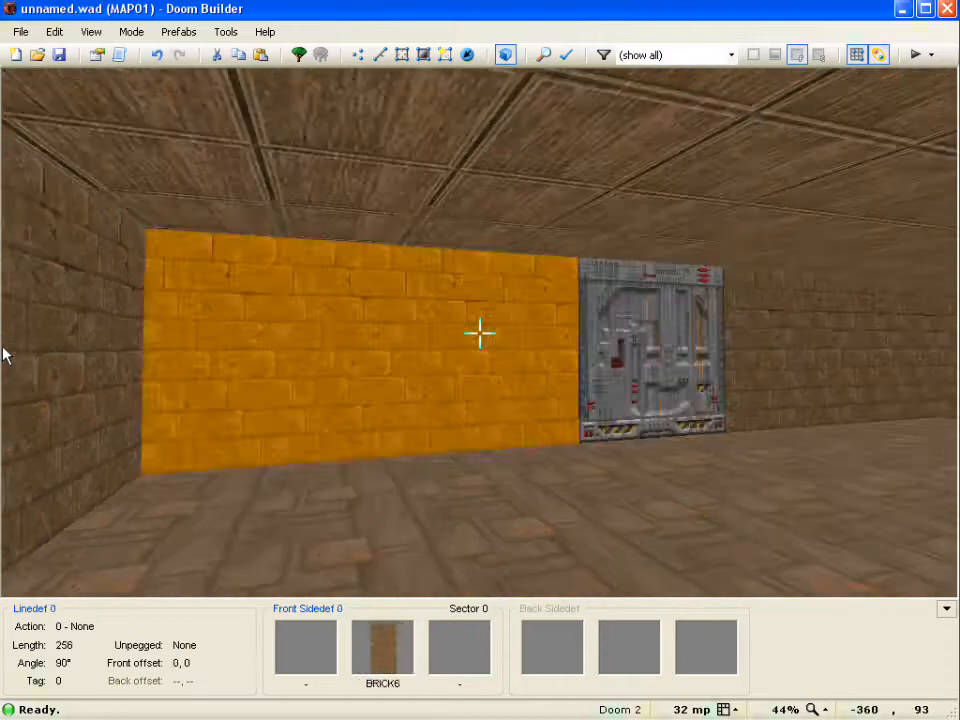
key(f)
key(s)
key(e)
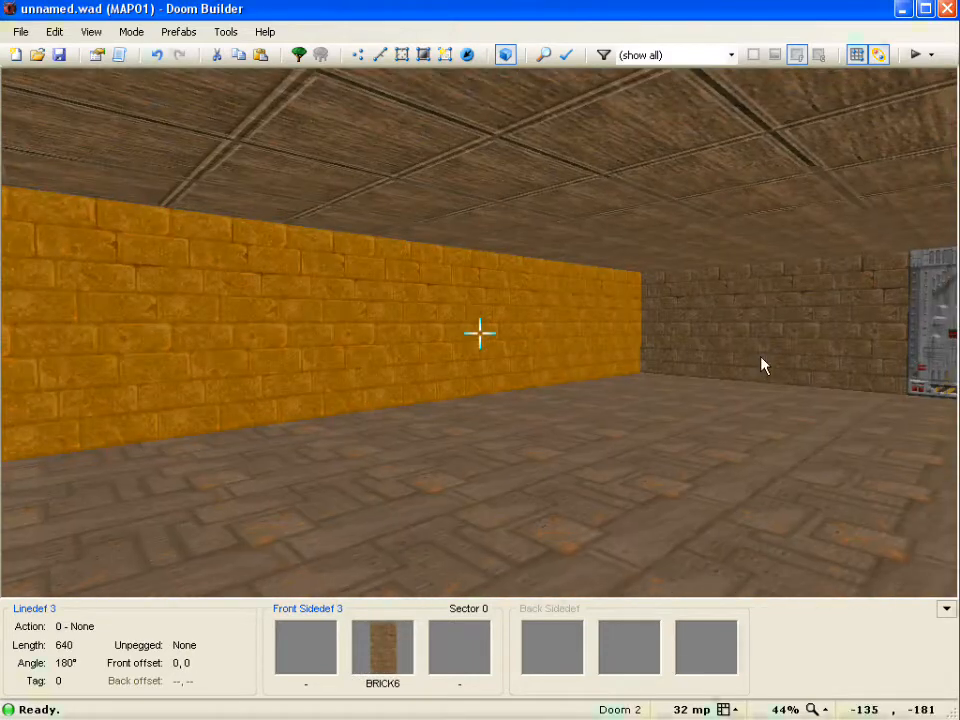
key(s)
key(f)
key(s)
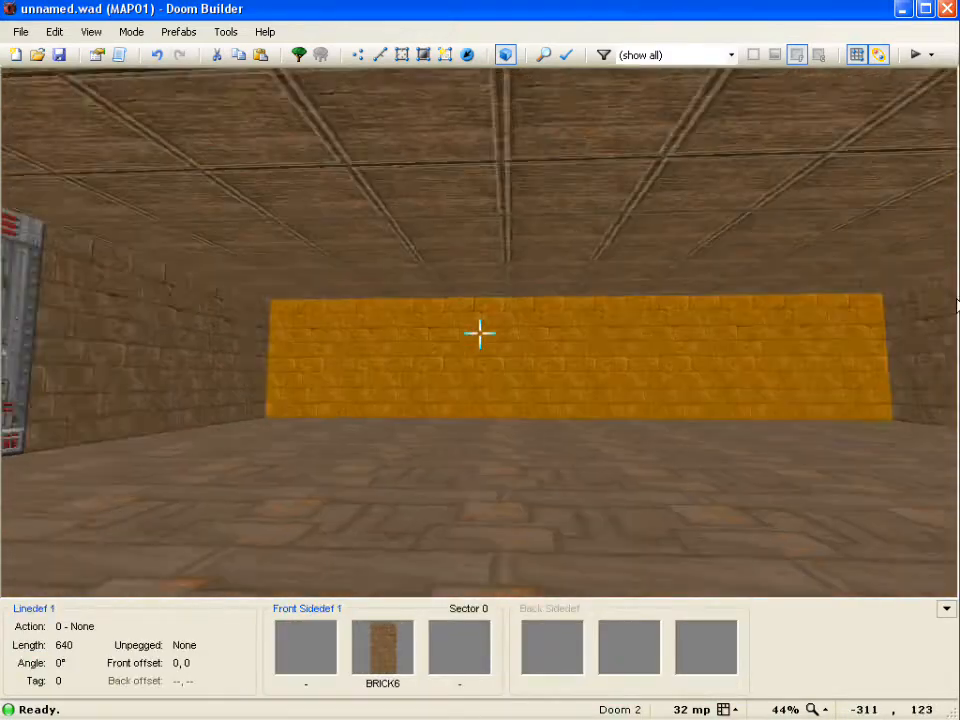
key(f)
key(e)
key(d)
key(f)
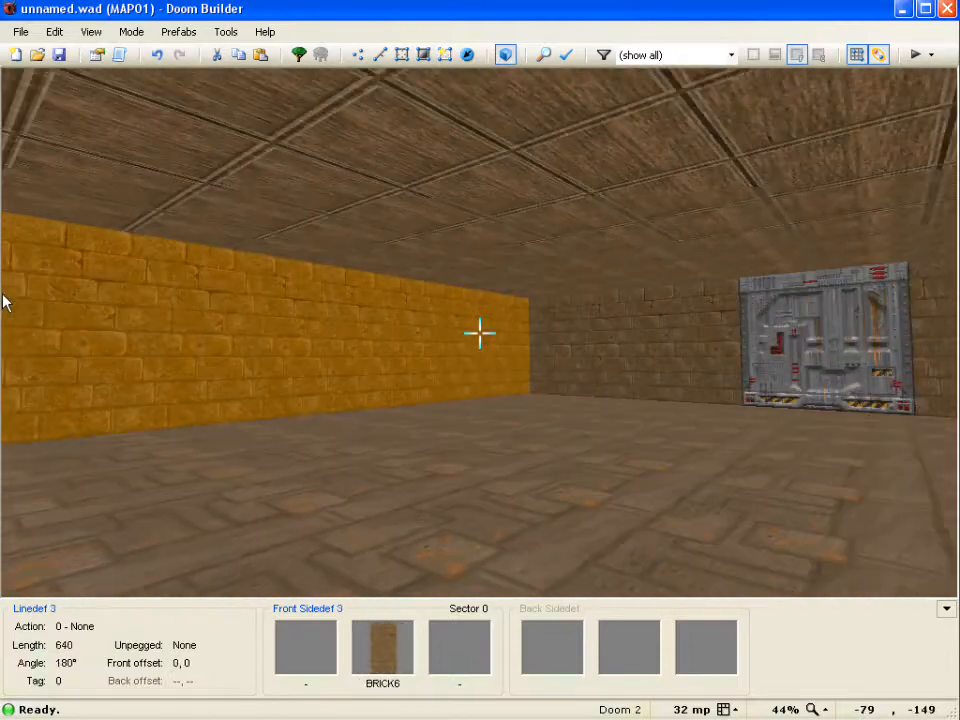
key(e)
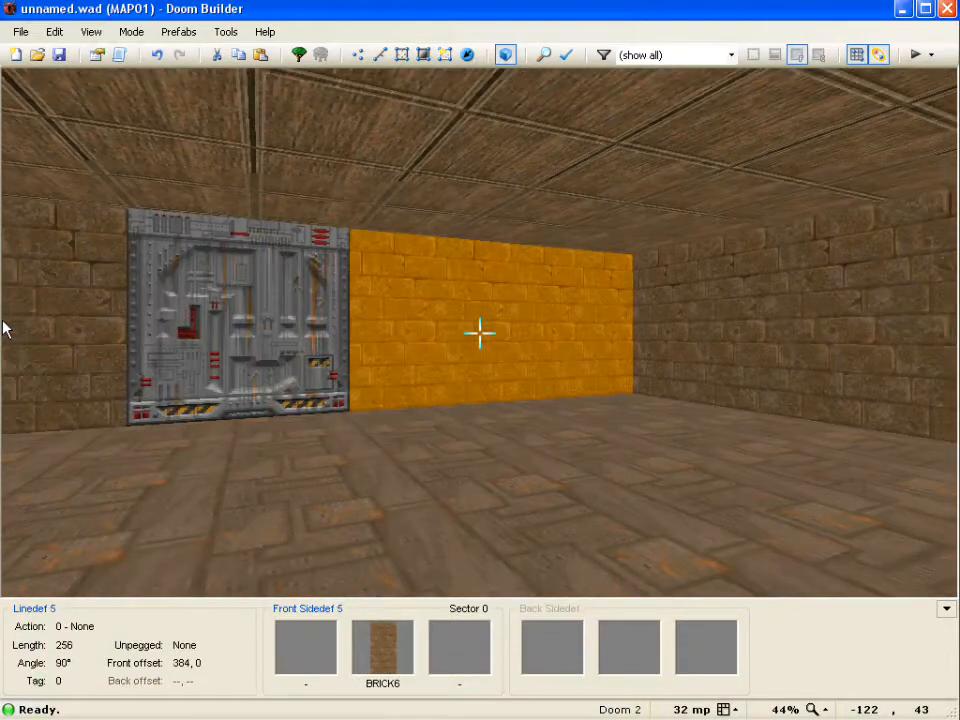
key(s)
key(e)
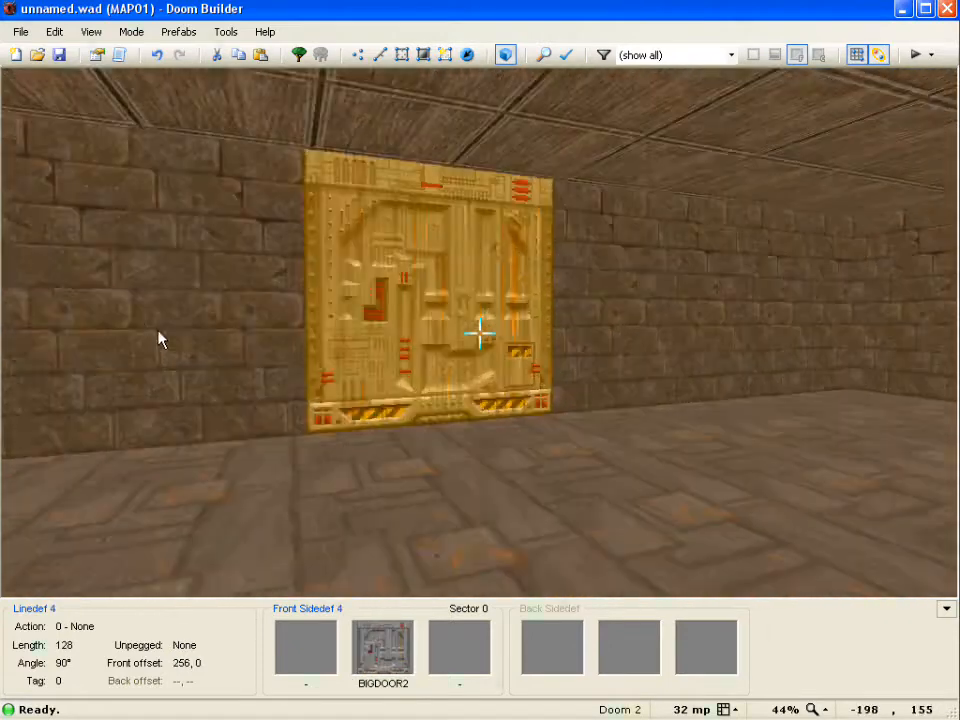
key(d)
key(f)
key(f)
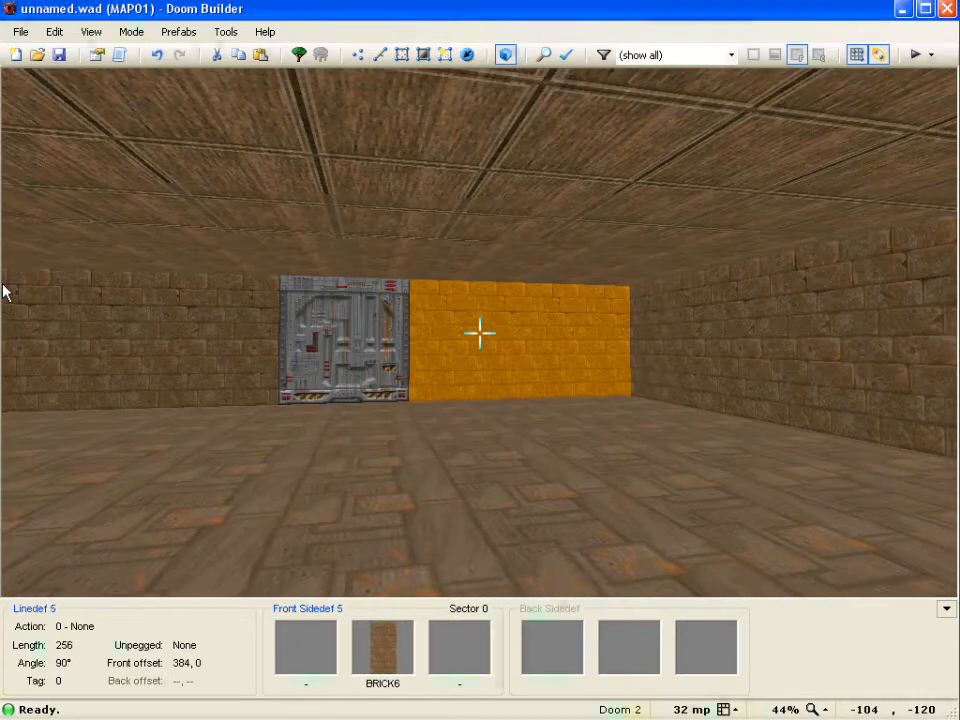
key(d)
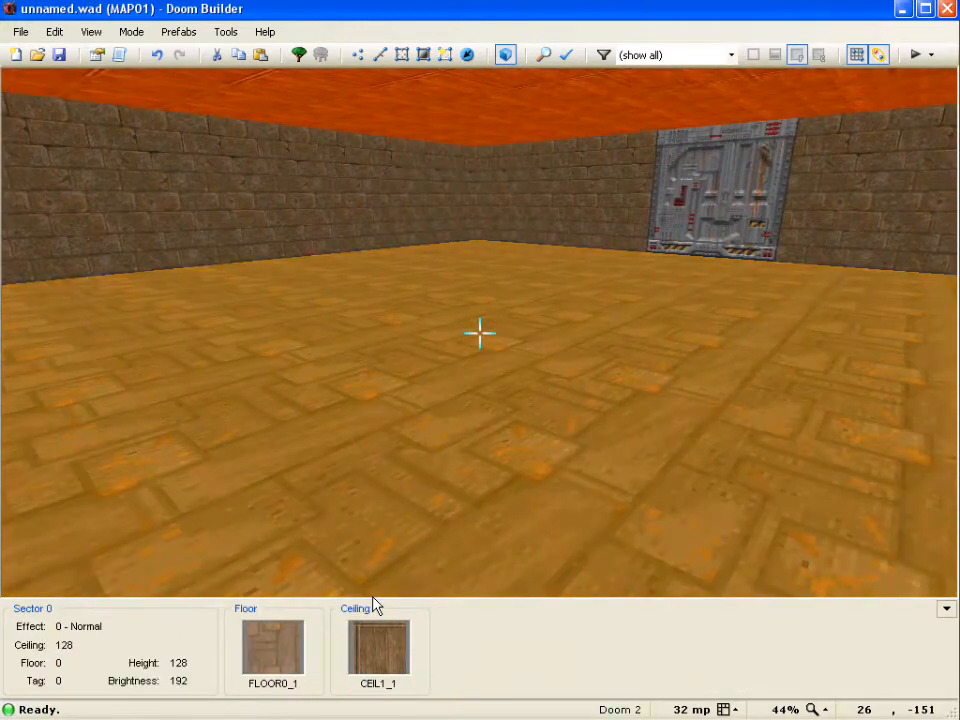
Step: With both ceiling and floor selected, set the sector's floor flat to FLOOR5_4 from the Brick category
click(372, 597)
key(e)
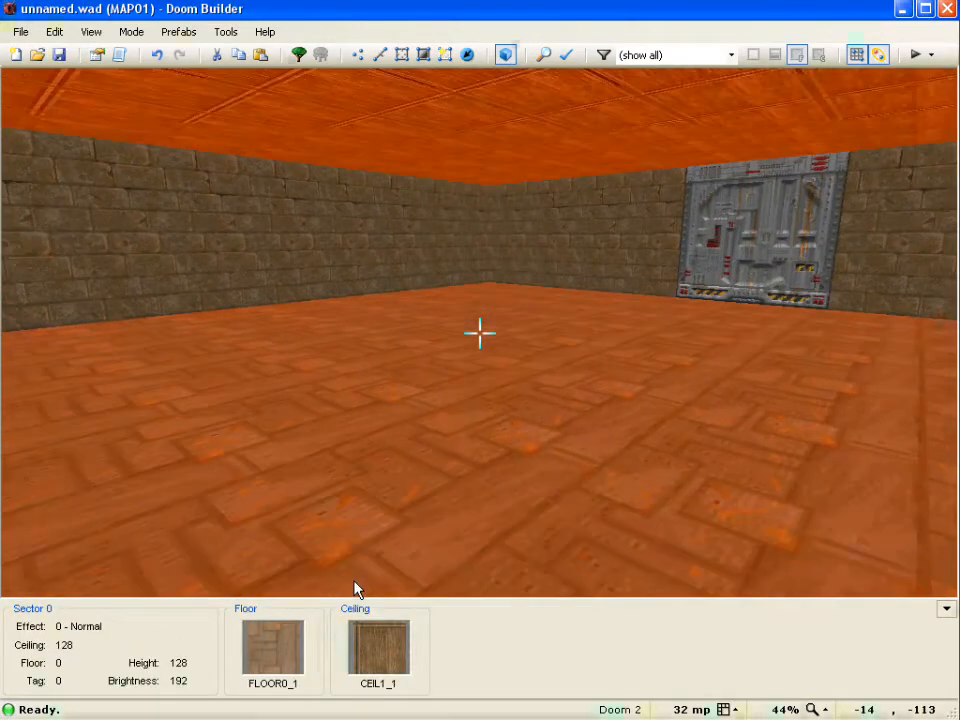
right_click(355, 590)
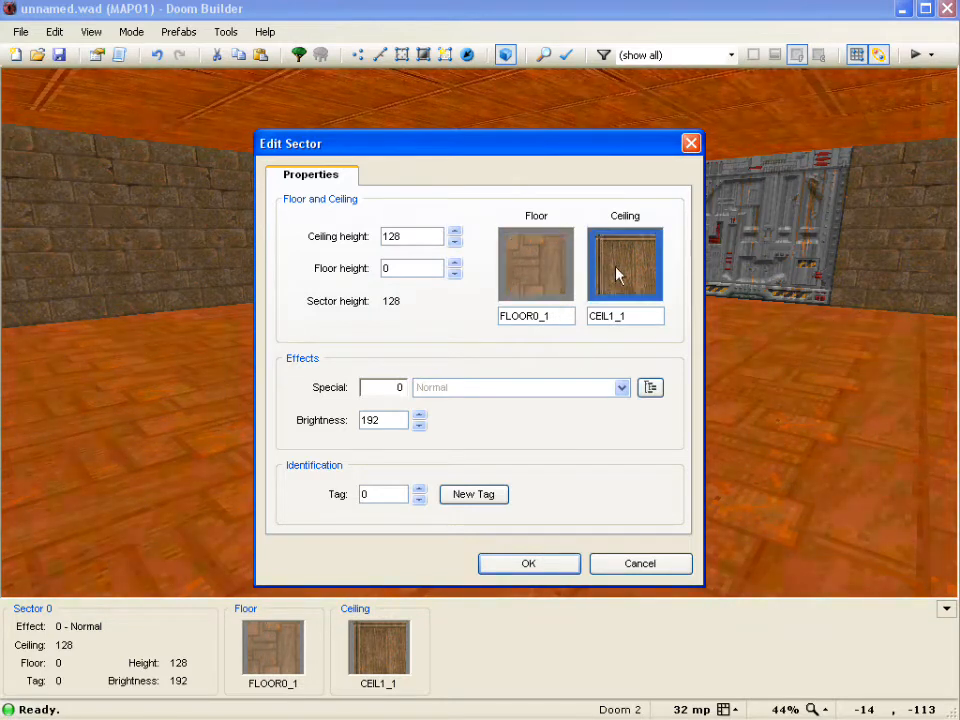
click(553, 272)
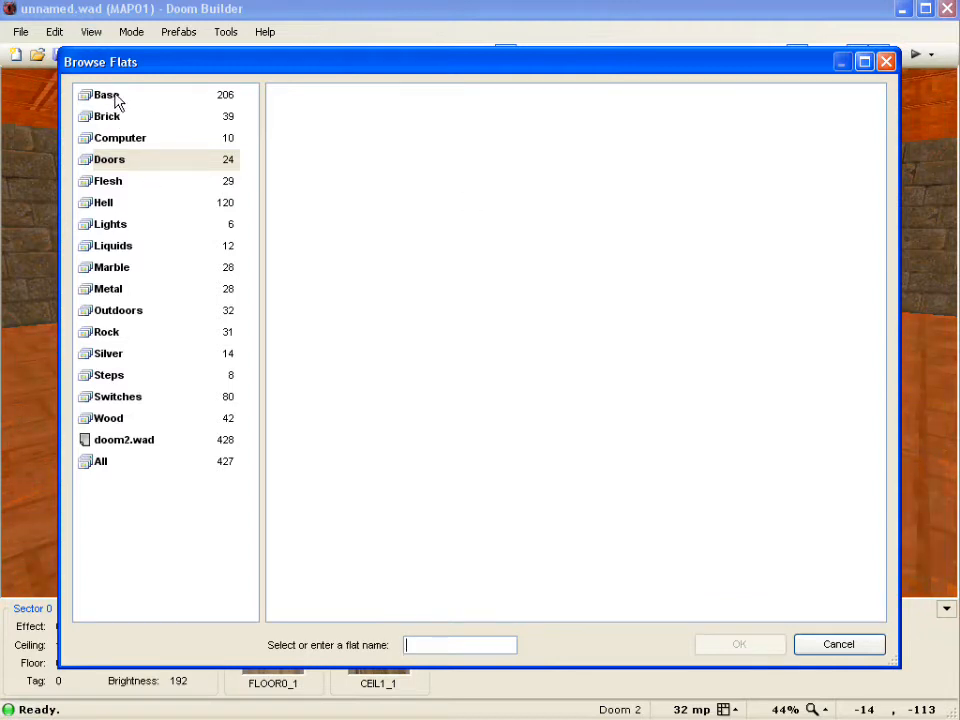
click(145, 100)
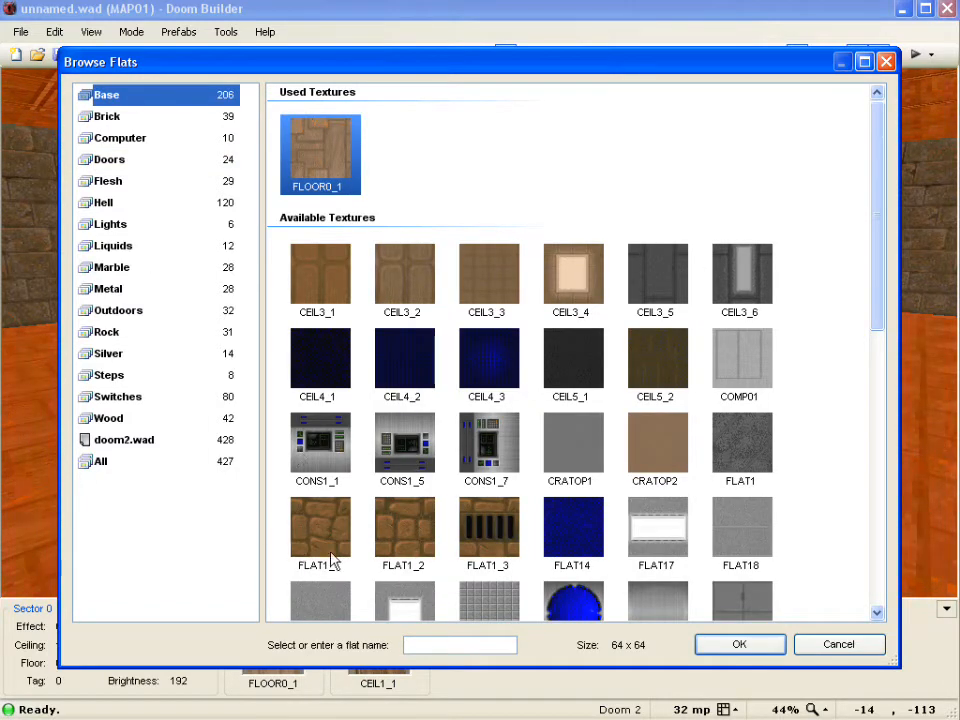
click(160, 116)
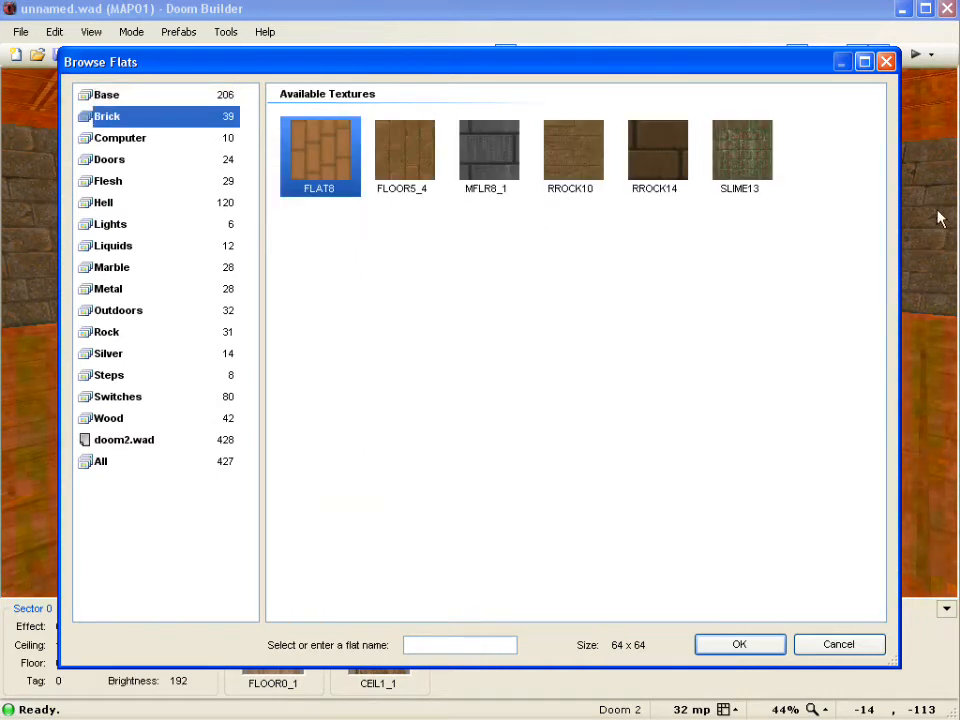
click(424, 166)
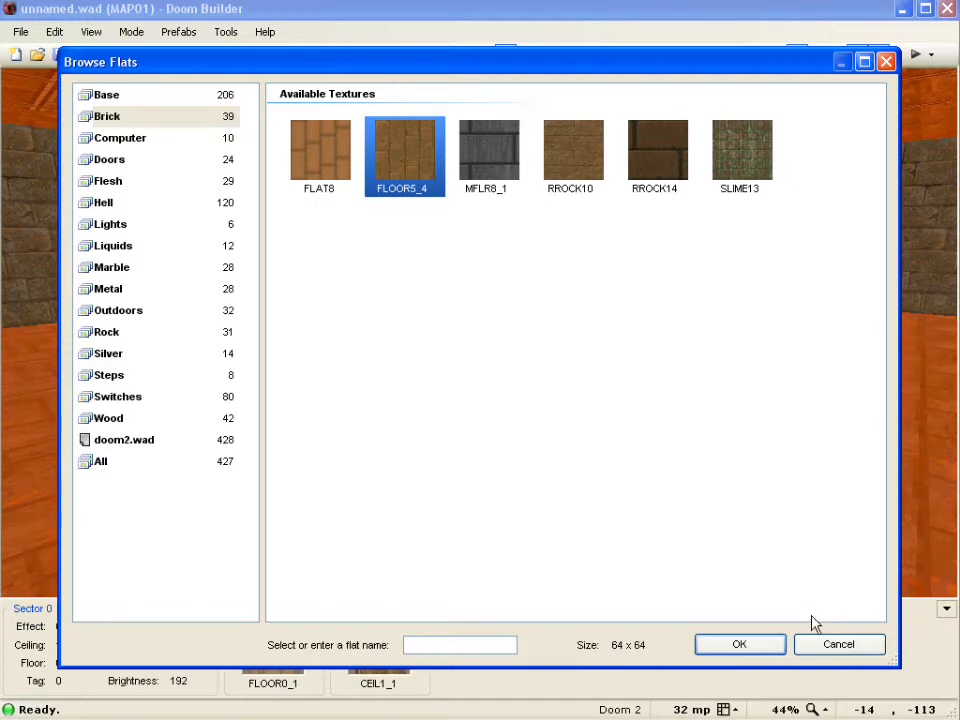
click(740, 645)
click(527, 564)
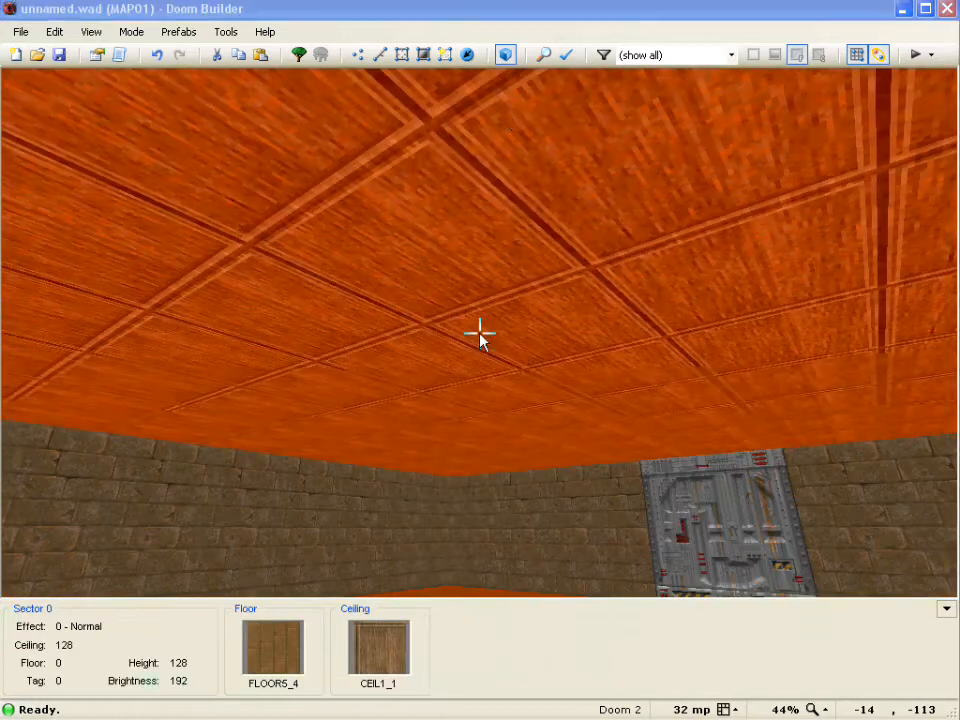
Step: Set the sector's ceiling flat to FLOOR5_4 and apply the sector properties
right_click(480, 333)
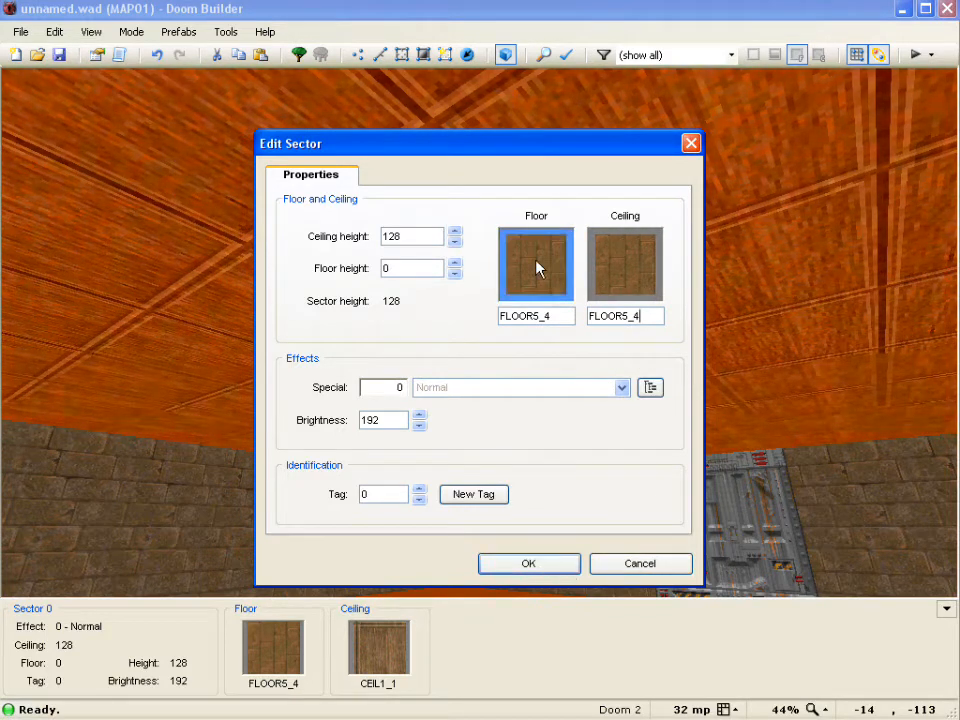
click(537, 268)
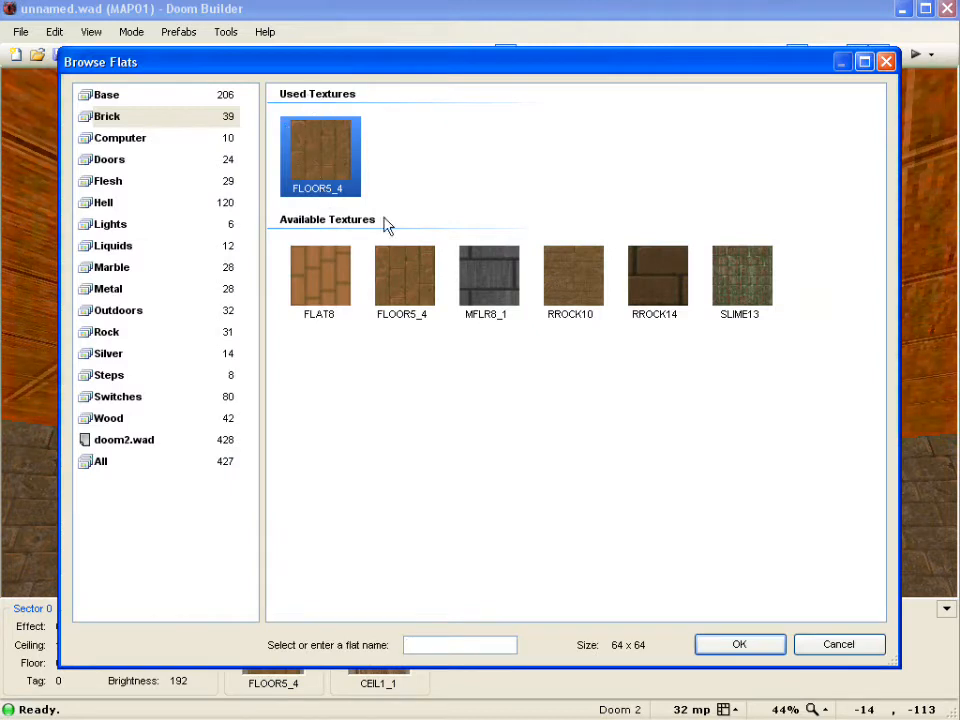
click(840, 645)
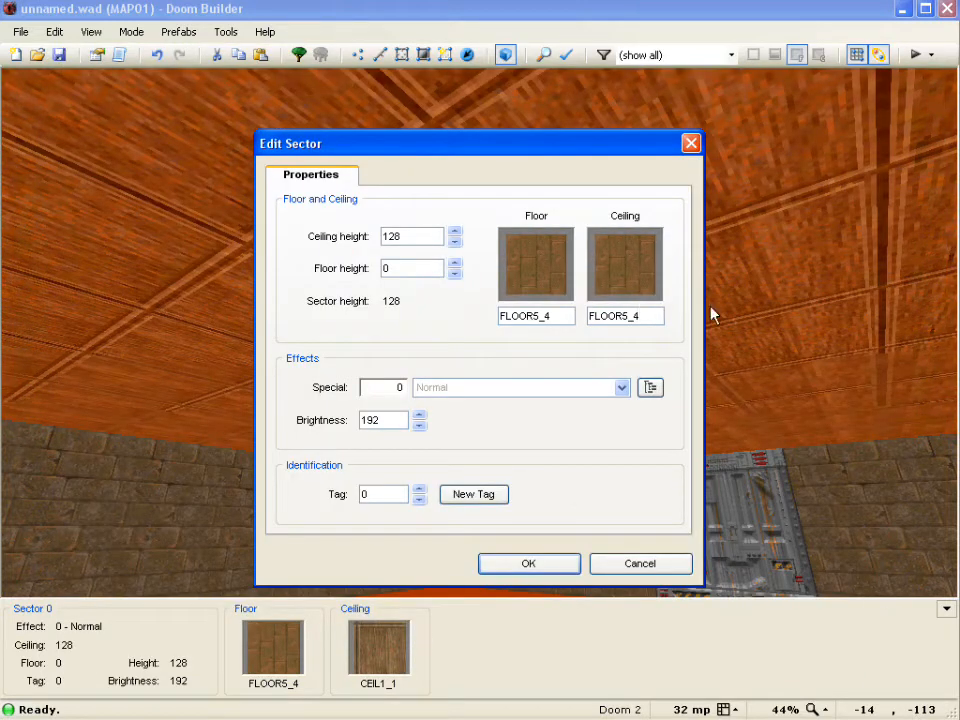
click(549, 572)
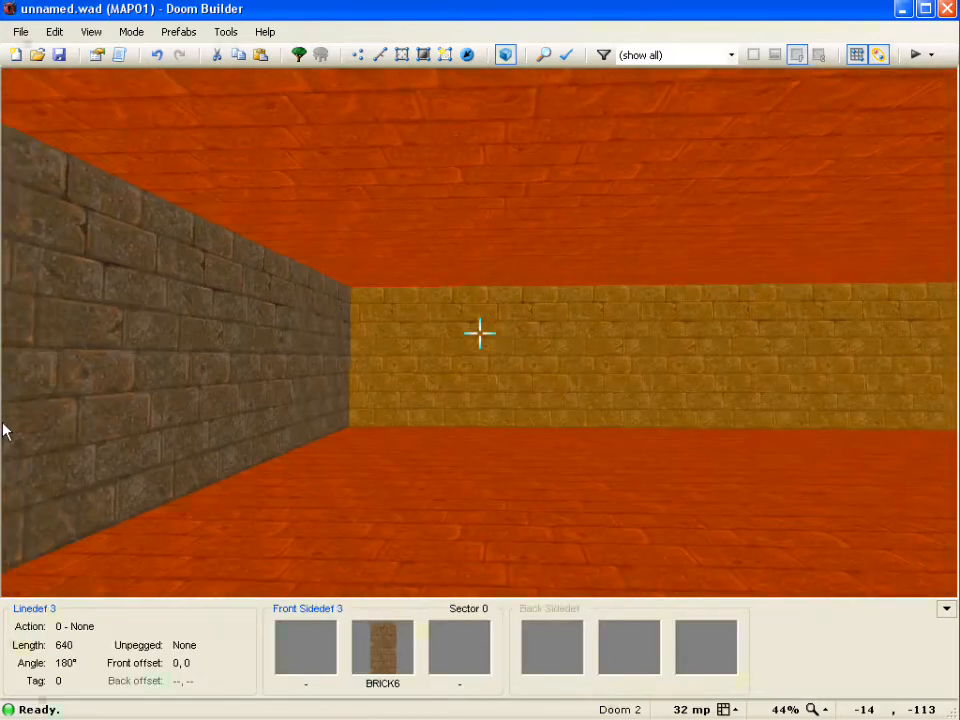
Step: Review the sector properties, clear the surface selection, and inspect the linedef and sidedef settings of the brick wall beside the door
right_click(480, 332)
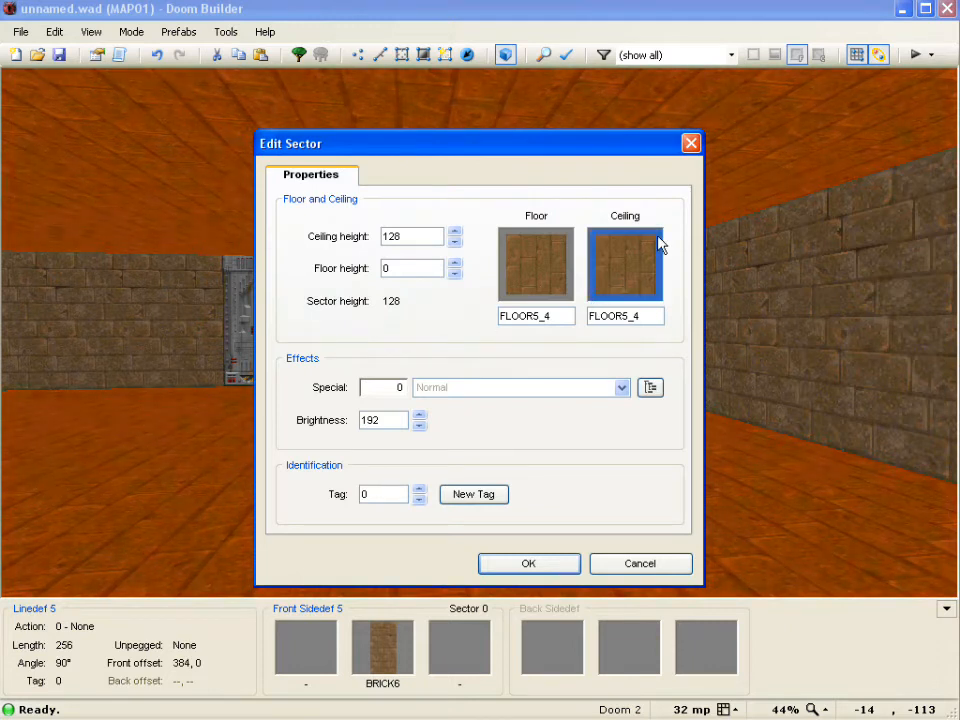
click(690, 144)
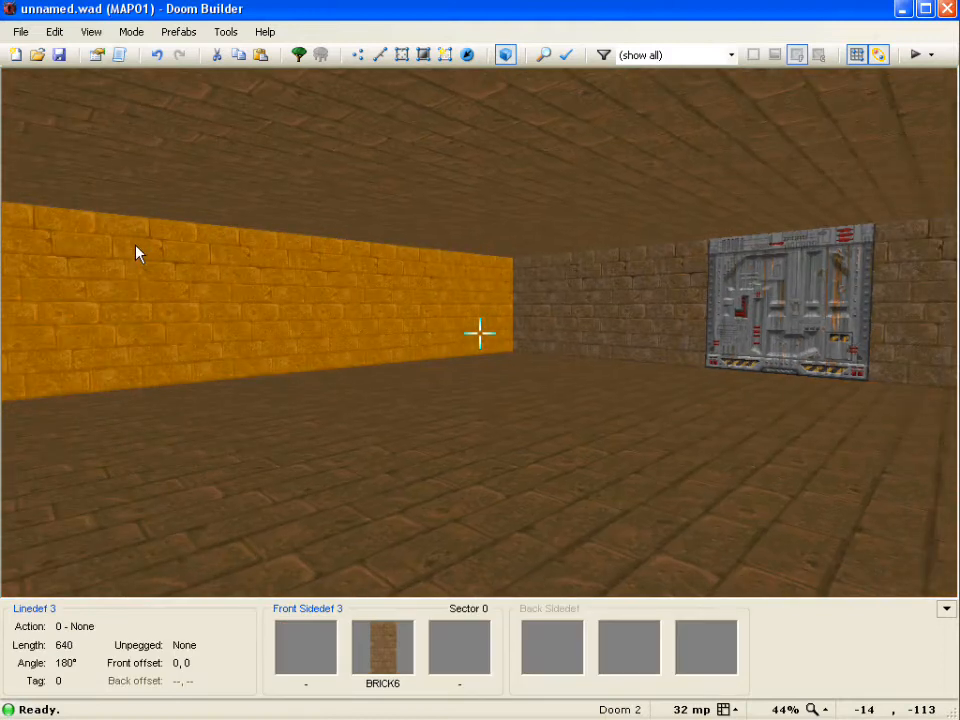
right_click(480, 332)
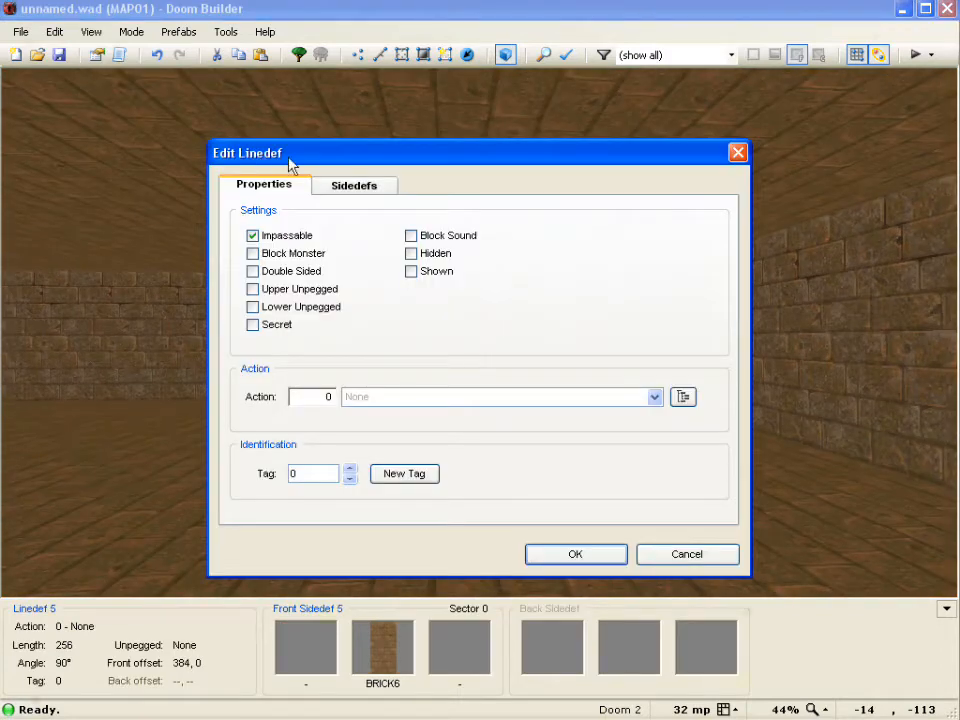
click(355, 186)
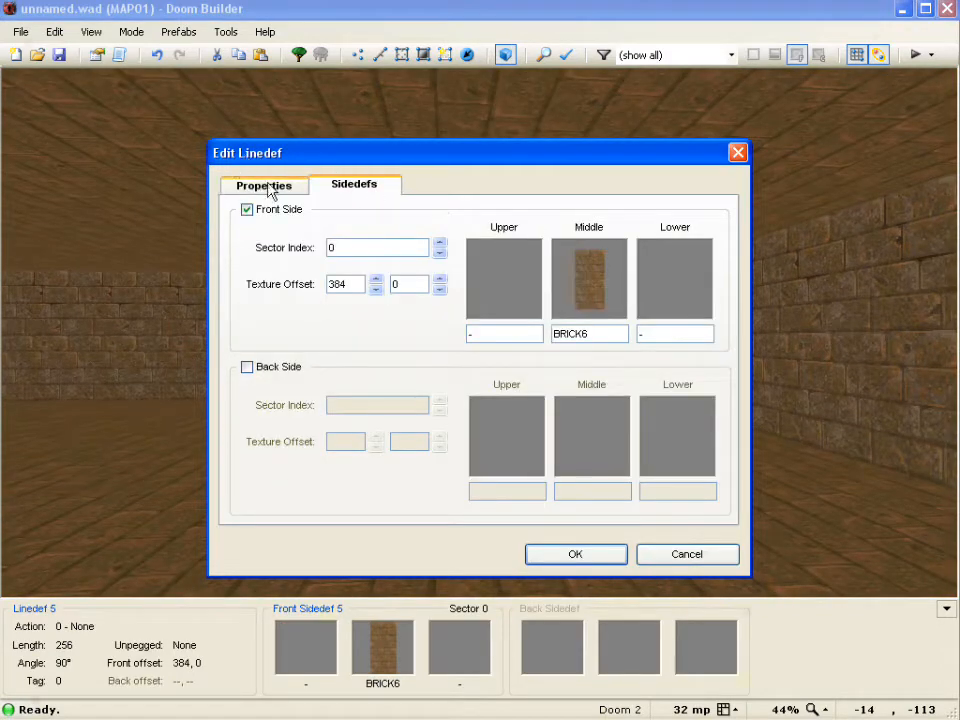
click(624, 555)
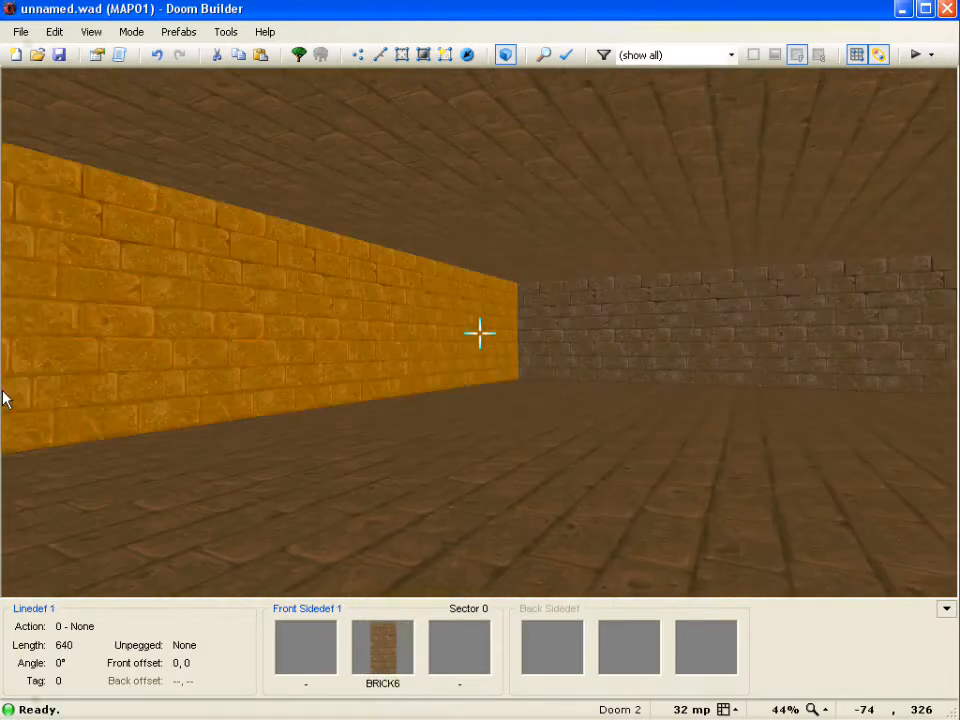
Step: Move around the room in 3D to examine the retextured floor and ceiling against the walls and door
key(e)
key(s)
key(s)
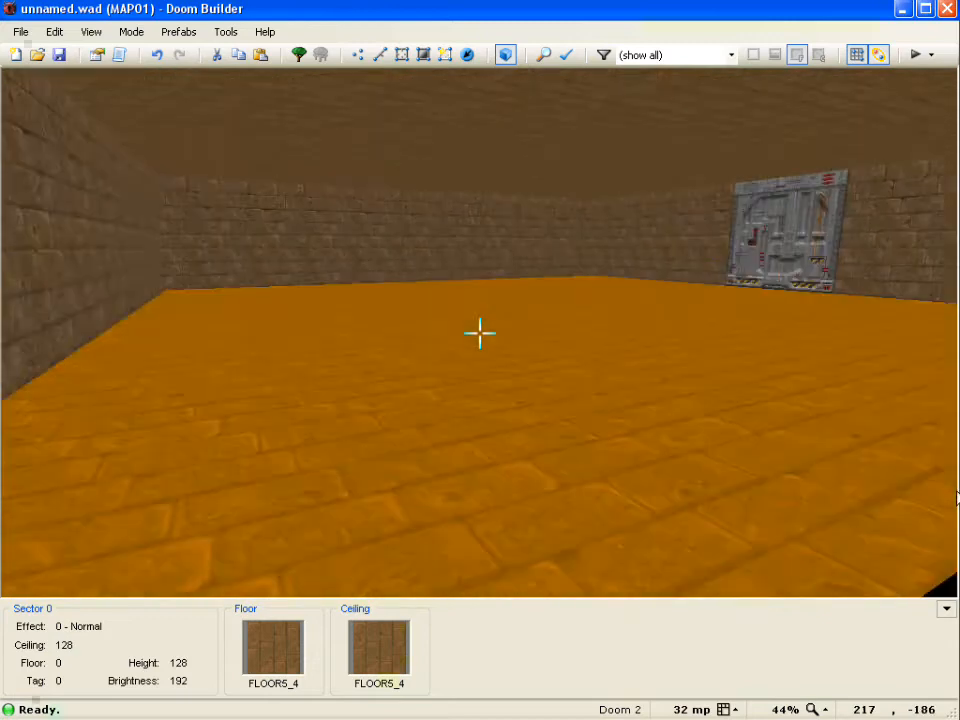
key(d)
key(e)
key(s)
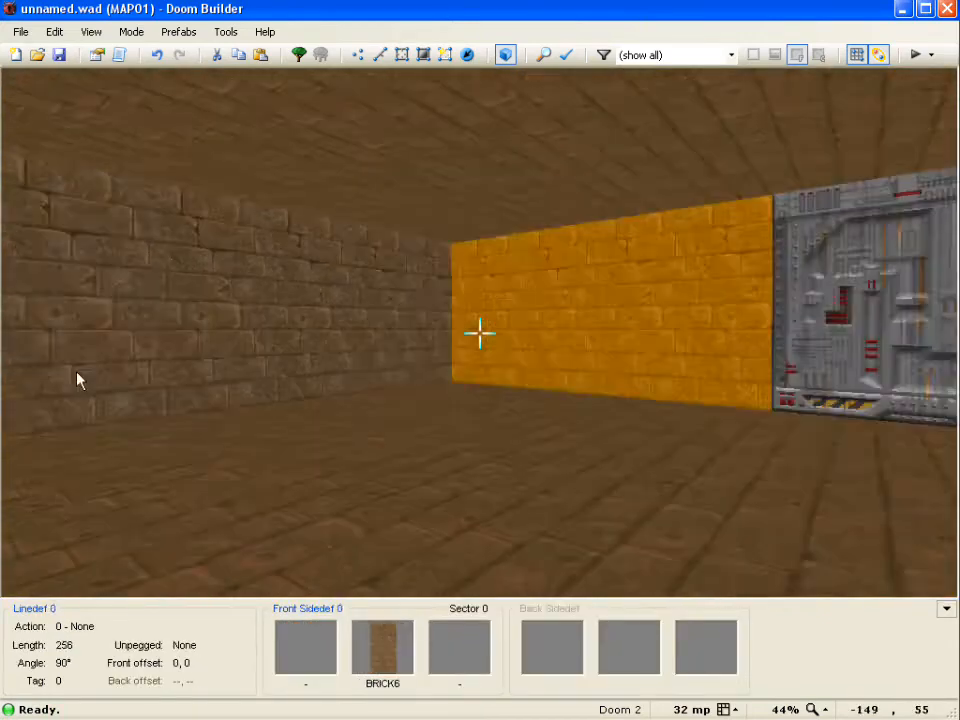
key(d)
key(f)
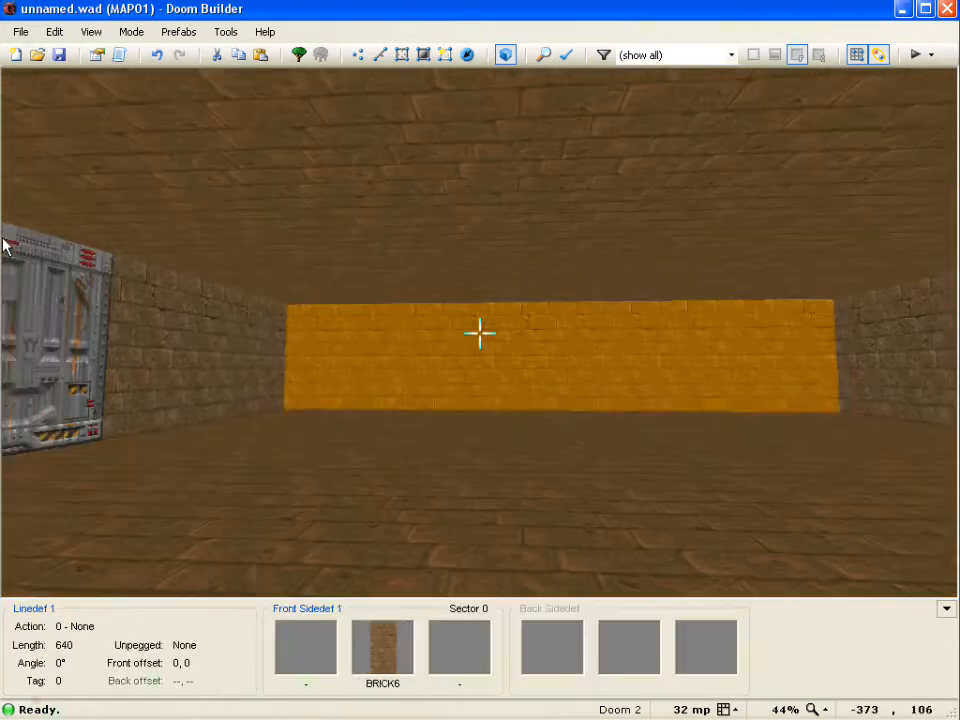
key(e)
key(f)
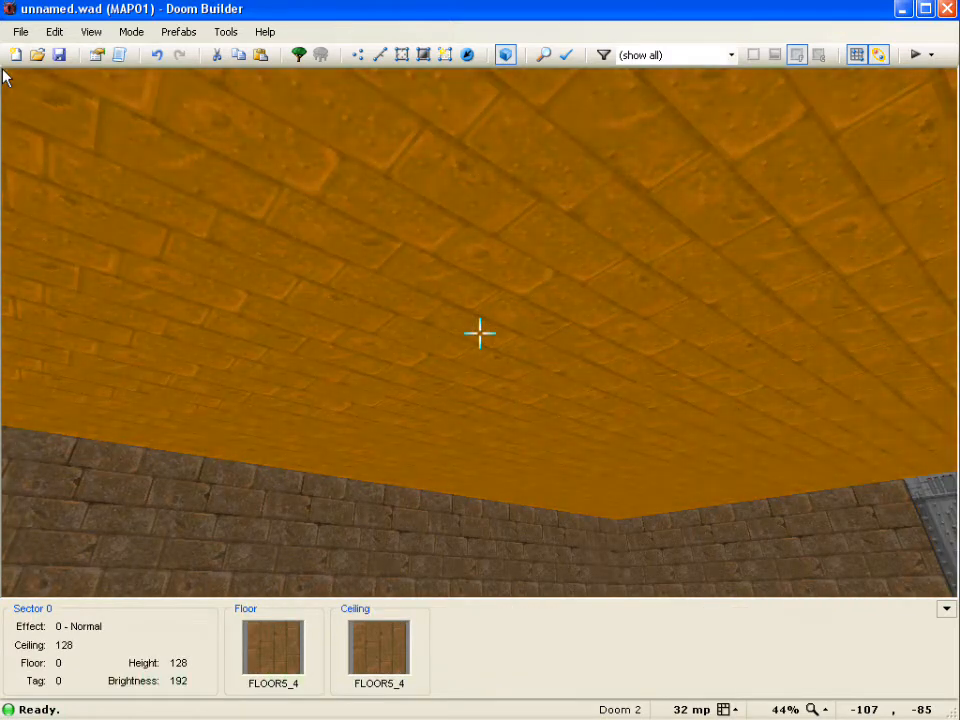
Step: Try raising the ceiling height to 152 and restore it to 128, then adjust the floor height and return it to 0
scroll(479, 333, up, 3)
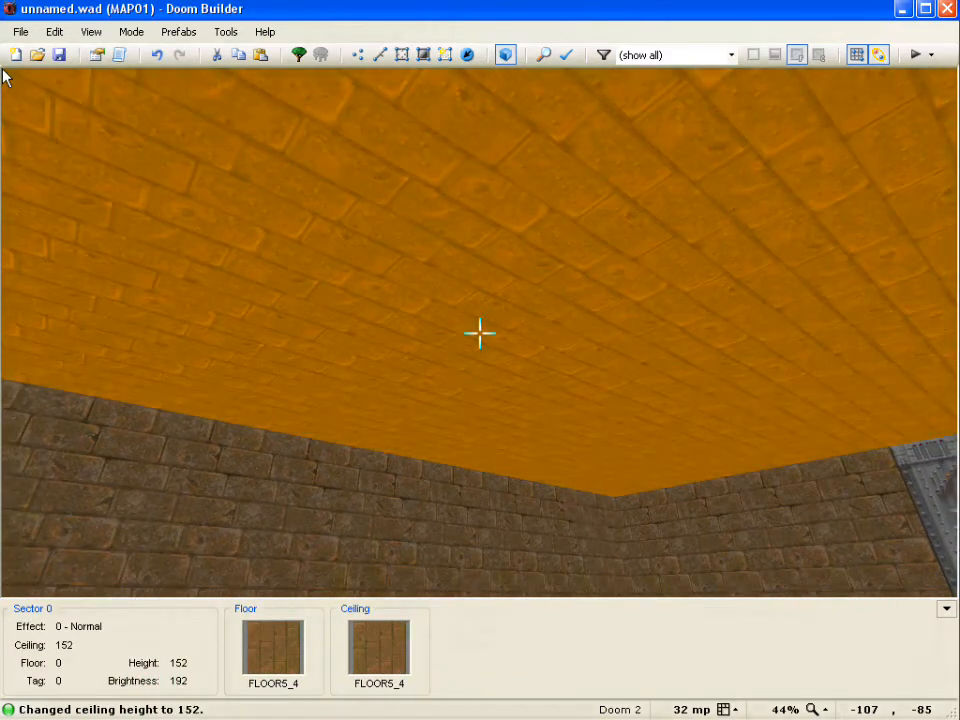
scroll(479, 333, down, 2)
scroll(479, 333, down, 1)
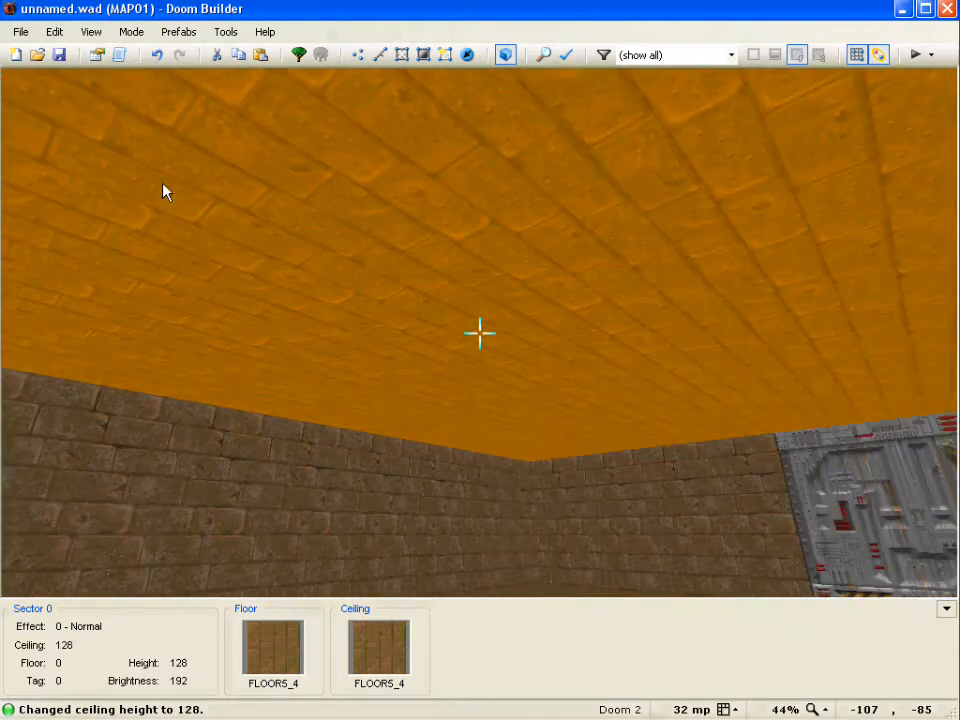
scroll(479, 333, down, 2)
scroll(479, 333, up, 2)
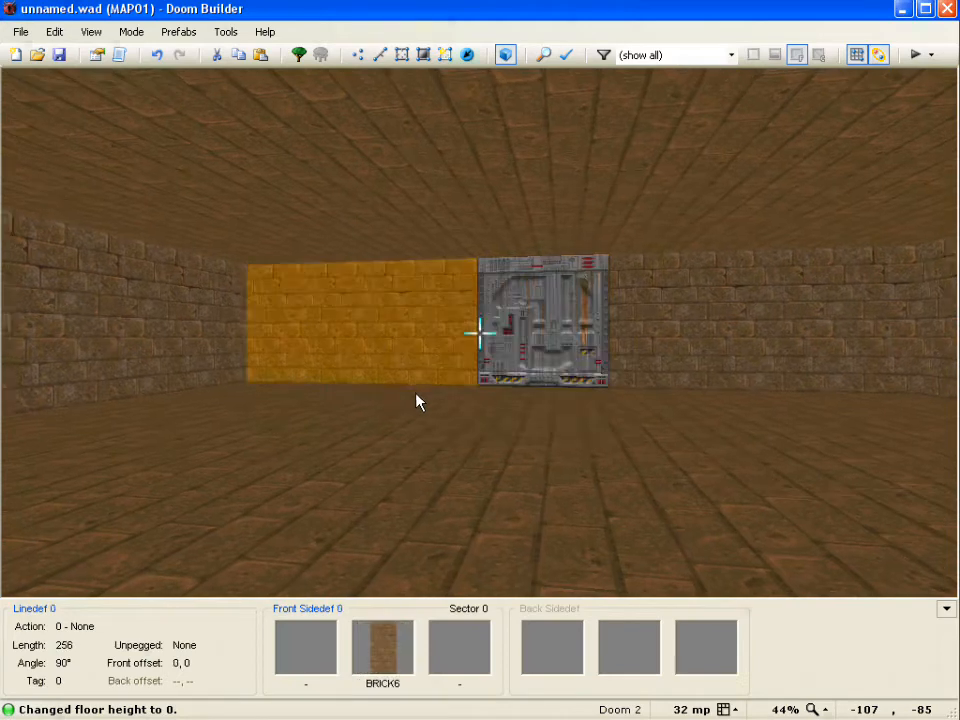
key(e)
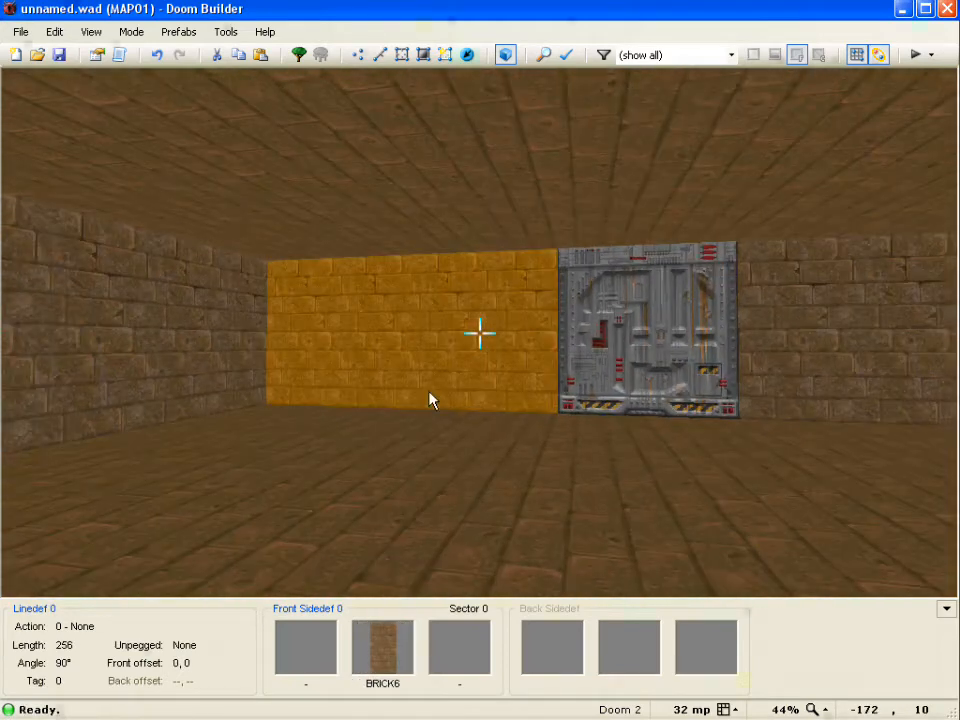
Step: Set the middle texture of the 256-unit brick wall beside the door to BRICK5 and apply the linedef settings
key(f)
key(s)
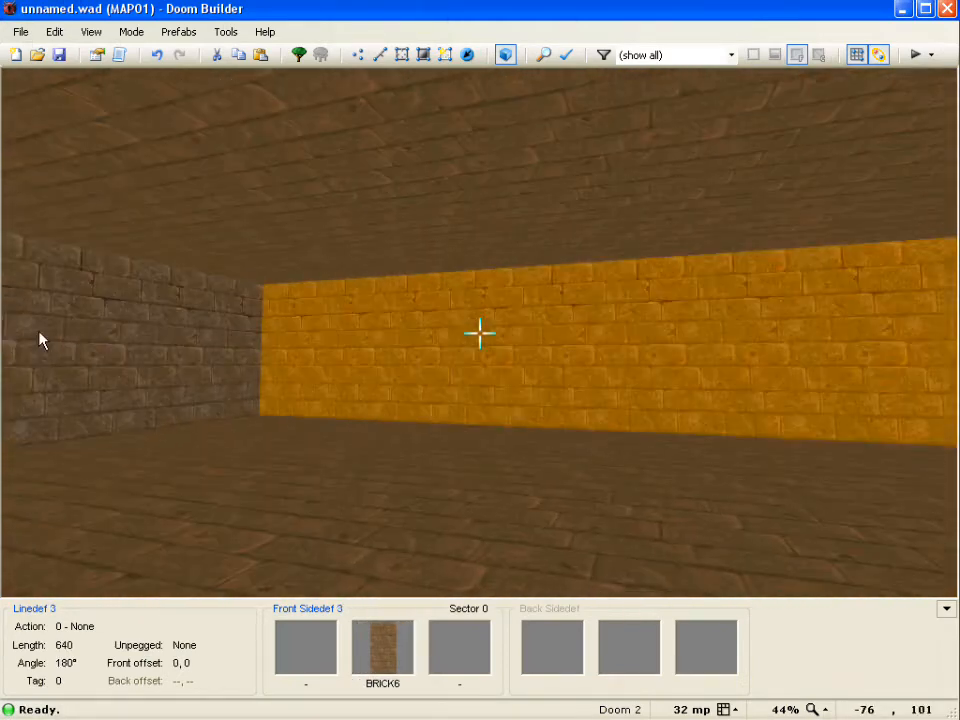
key(d)
key(e)
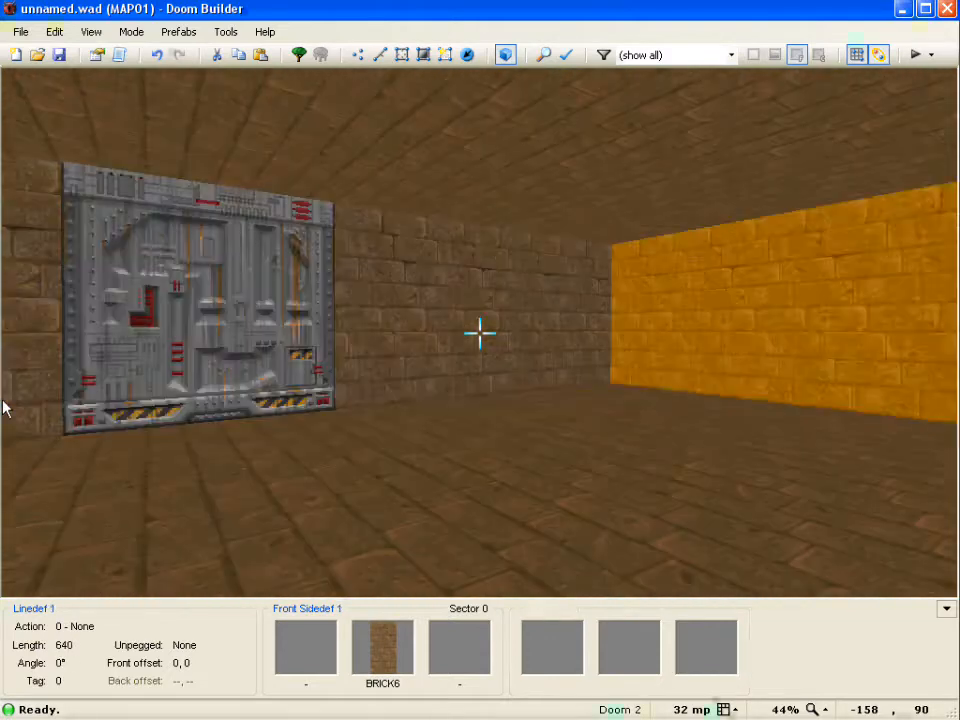
key(f)
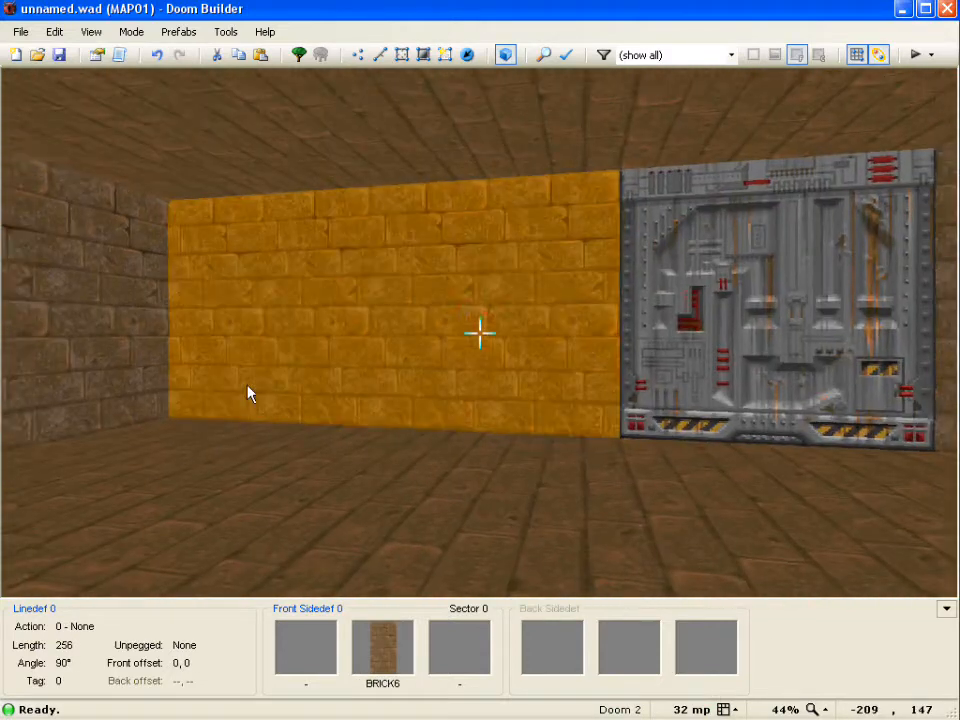
right_click(480, 333)
click(350, 188)
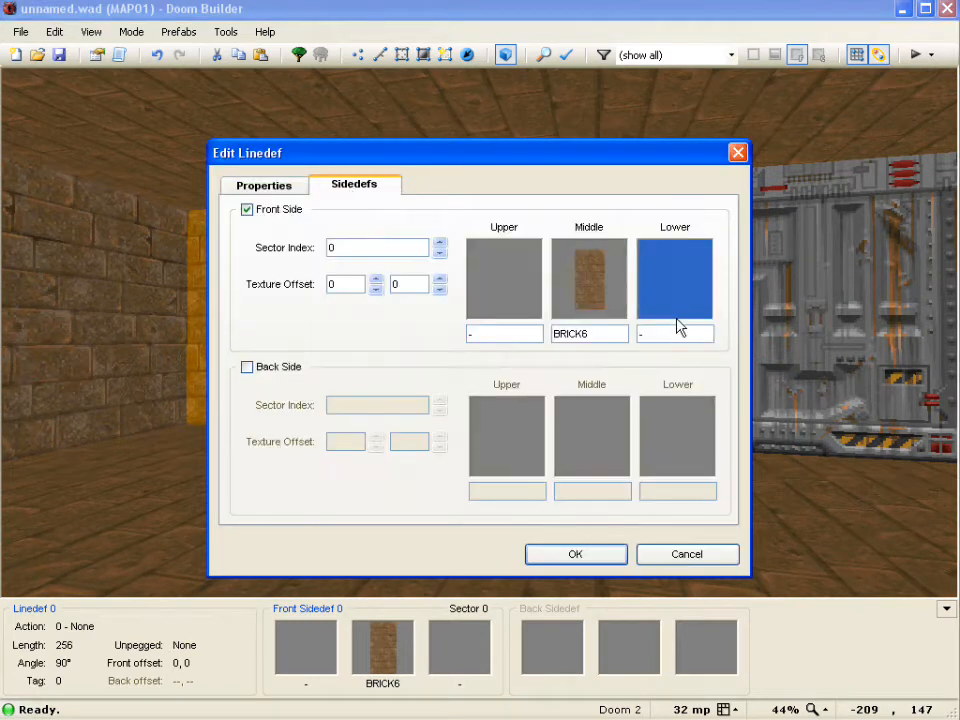
click(616, 289)
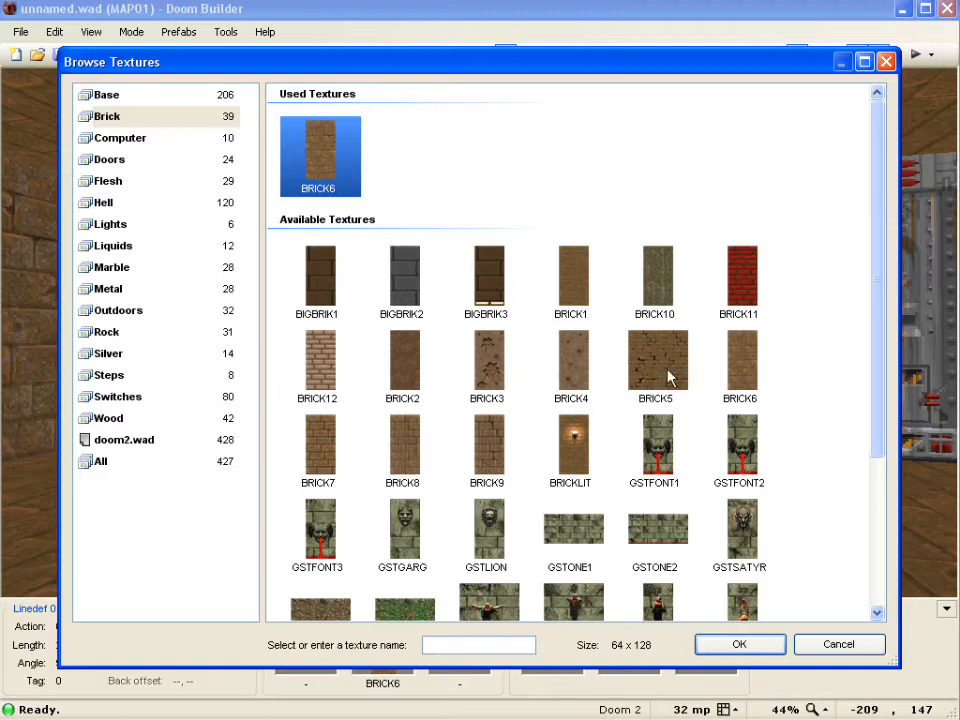
click(738, 646)
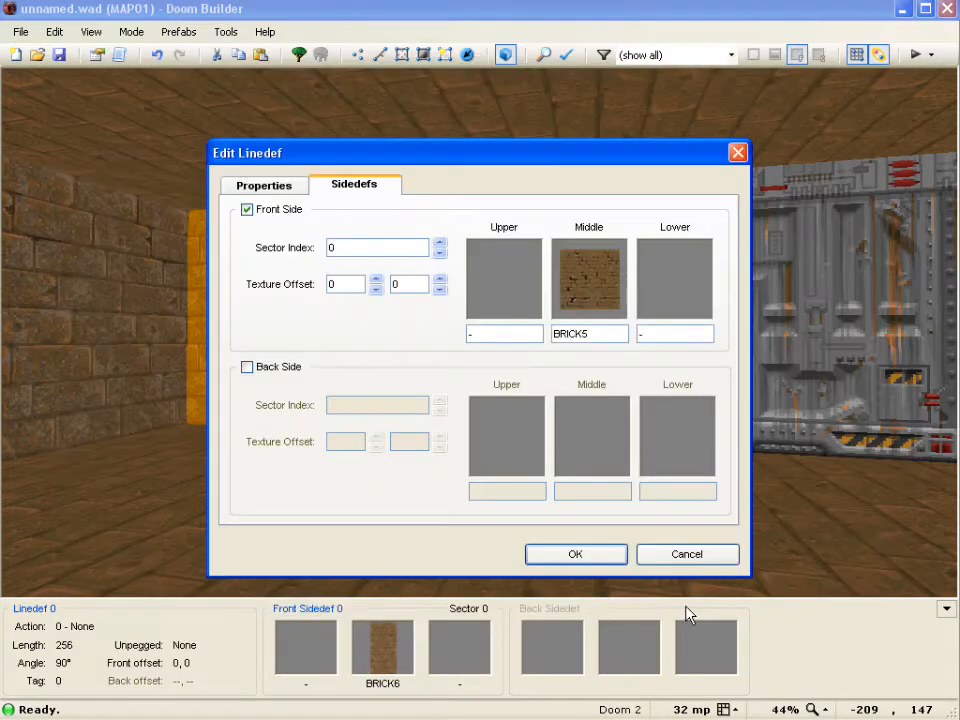
click(589, 556)
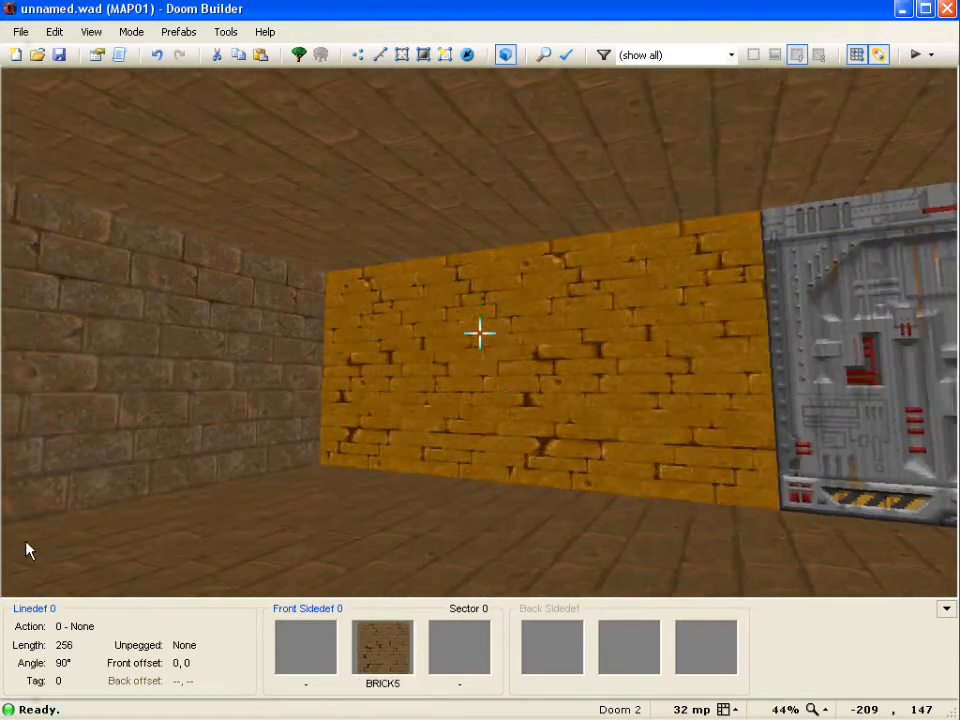
Step: Copy the BRICK5 texture and paste it onto the room's remaining brick walls, leaving the door segment as it is
key(ctrl+c)
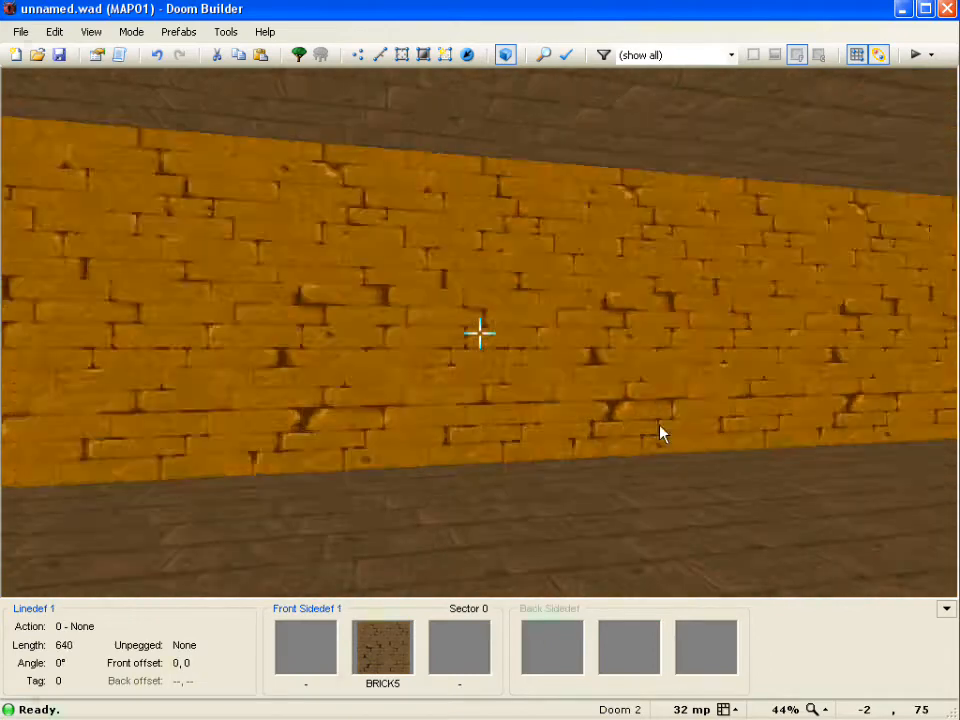
key(e)
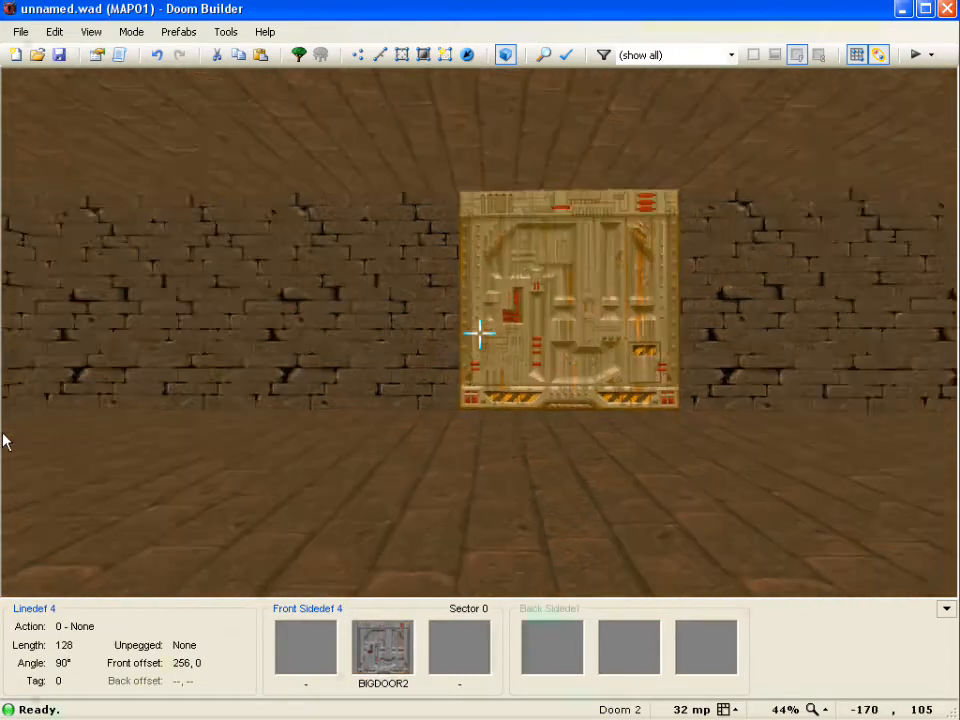
Step: Try a horizontal texture offset of -39 on the brick wall beside the door, and realign it by auto-aligning from the adjoining wall
key(s)
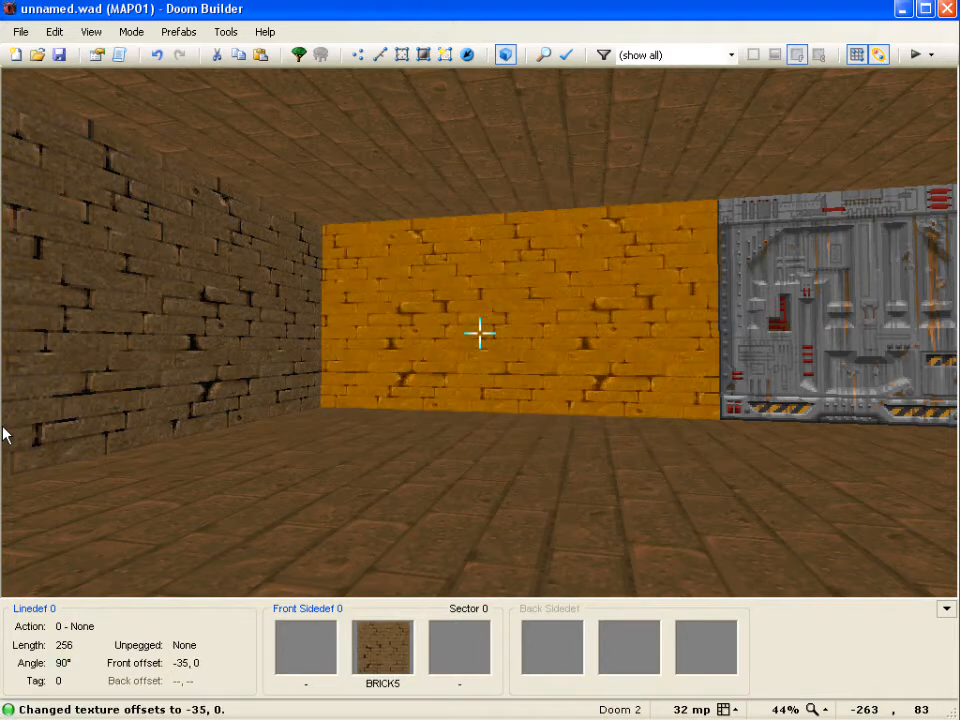
key(f)
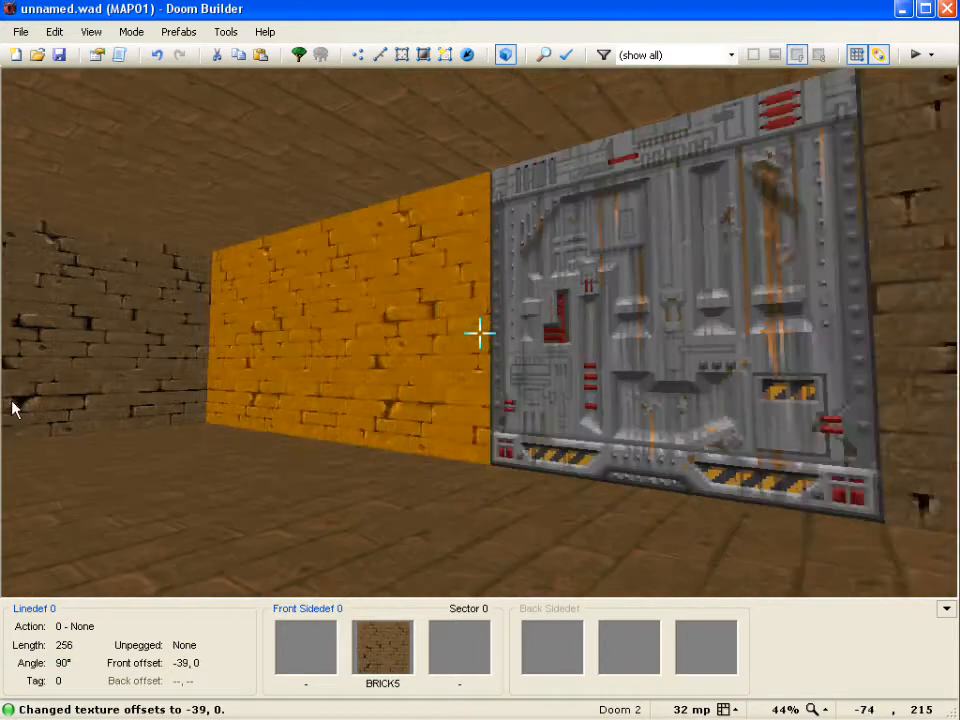
key(e)
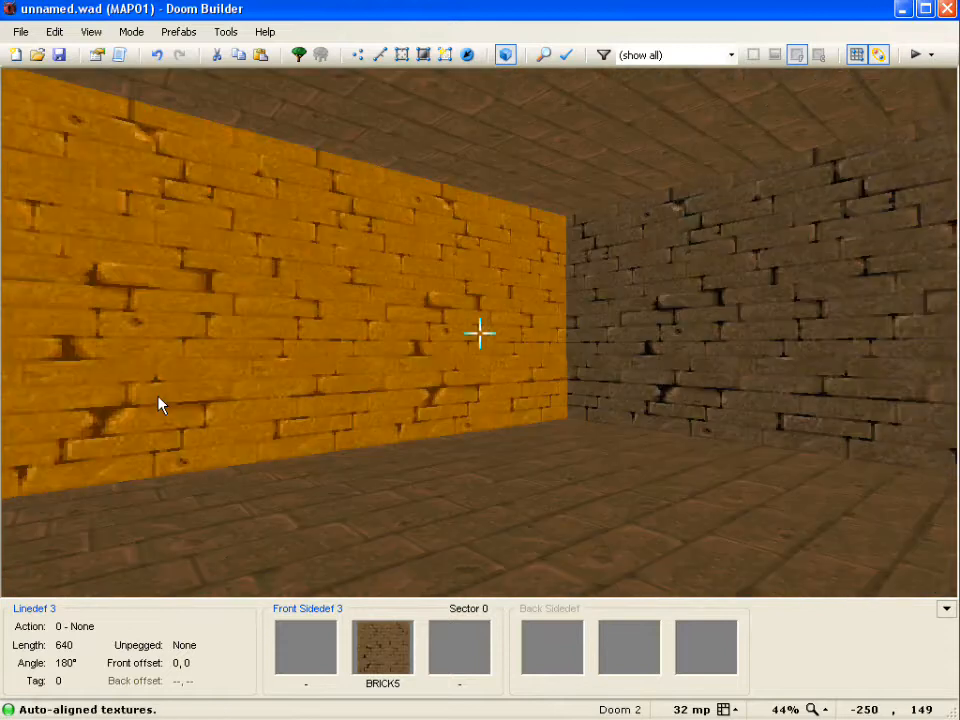
key(a)
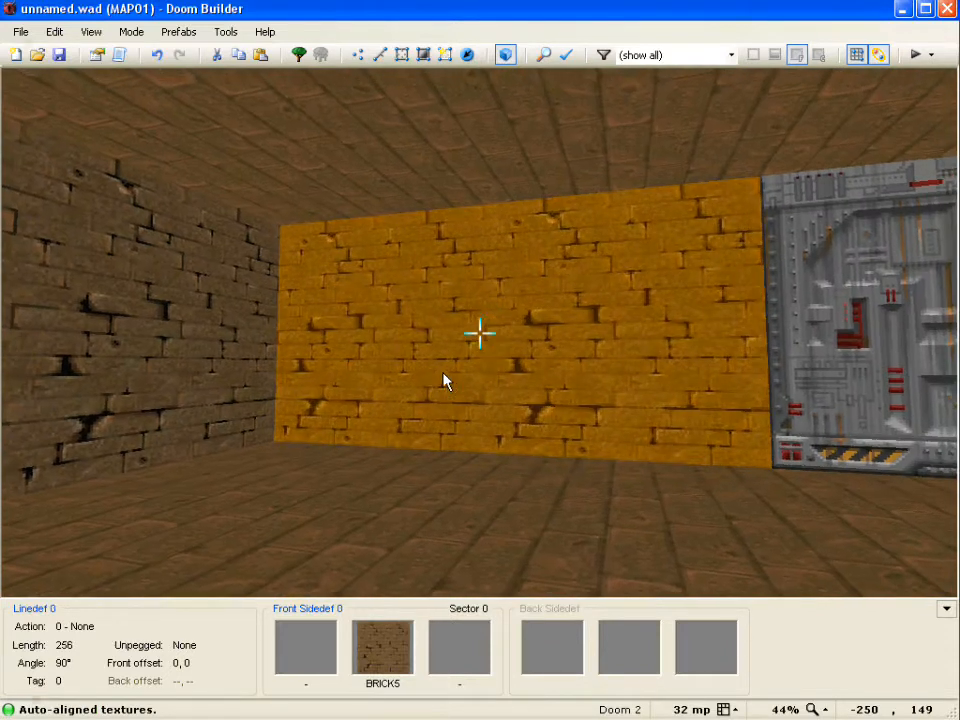
Step: Try a vertical texture offset of -25 on the brick wall beside the door, and realign it by auto-aligning from the adjoining wall
key(f)
key(s)
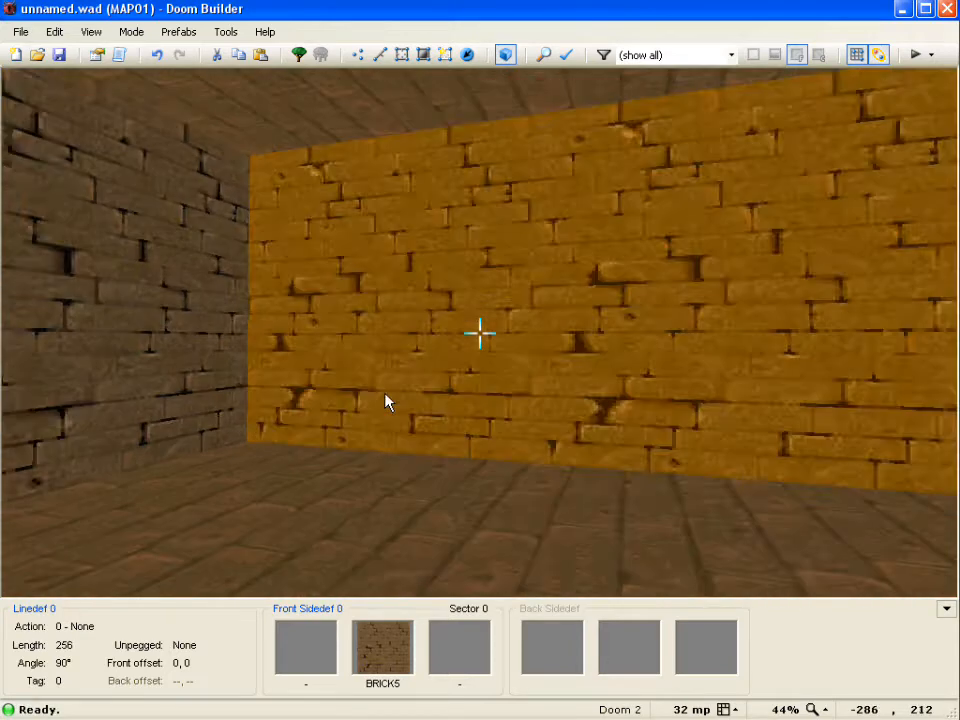
key(e)
key(d)
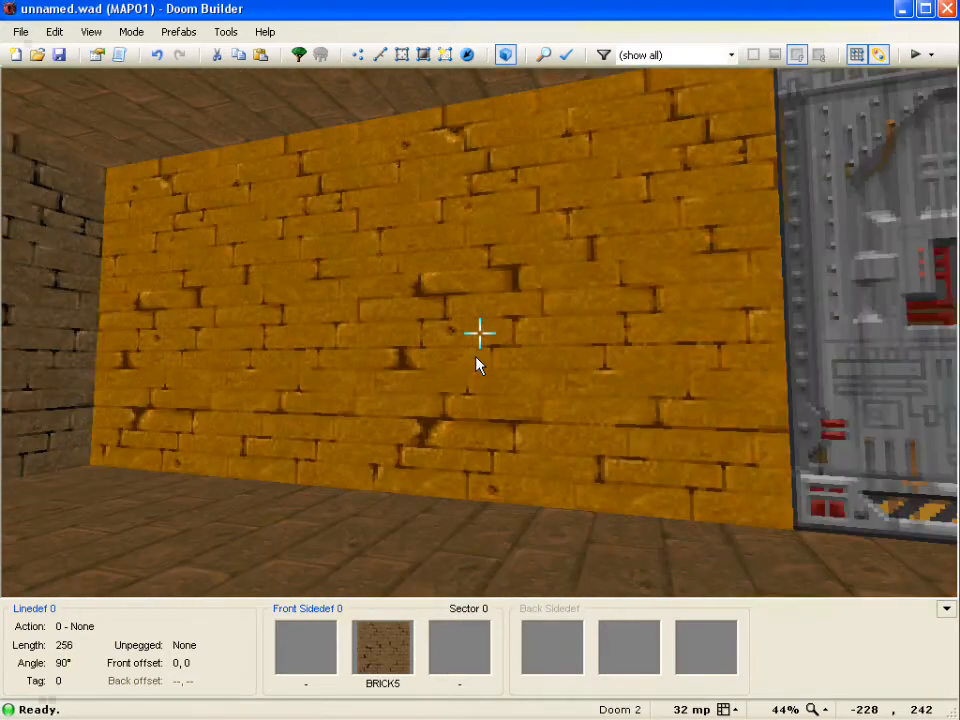
key(Up)
key(Up)
key(Up)
key(Up)
key(Up)
key(Up)
key(Up)
key(Up)
key(Up)
key(Up)
key(Up)
key(Up)
key(Up)
key(Up)
key(Up)
key(Up)
key(Up)
key(Up)
key(Up)
key(Up)
key(Up)
key(Up)
key(Up)
key(Up)
key(Up)
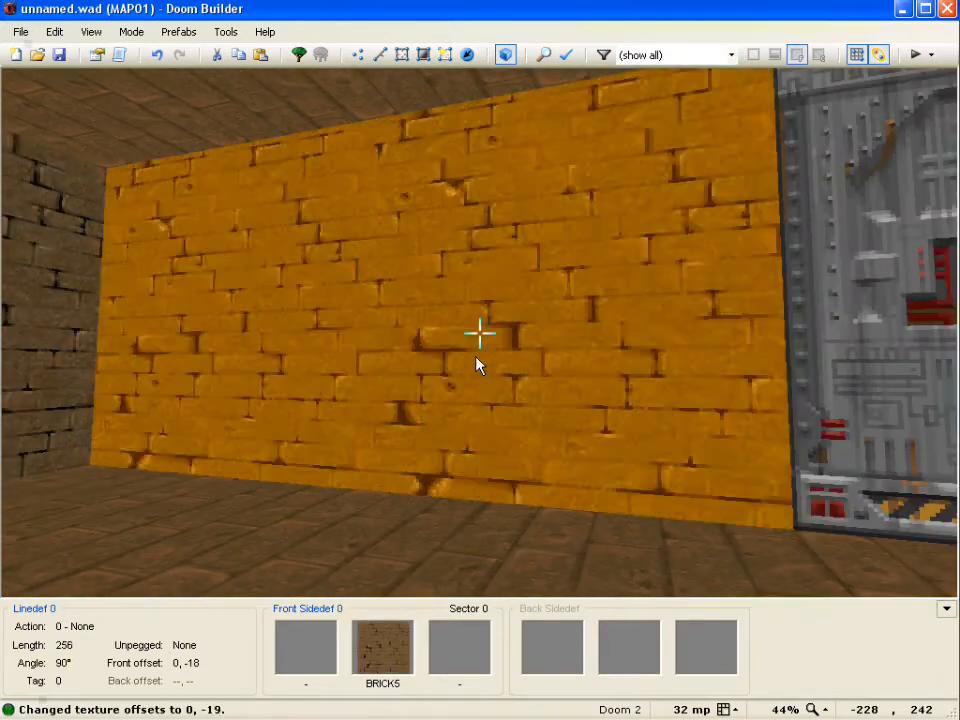
key(e)
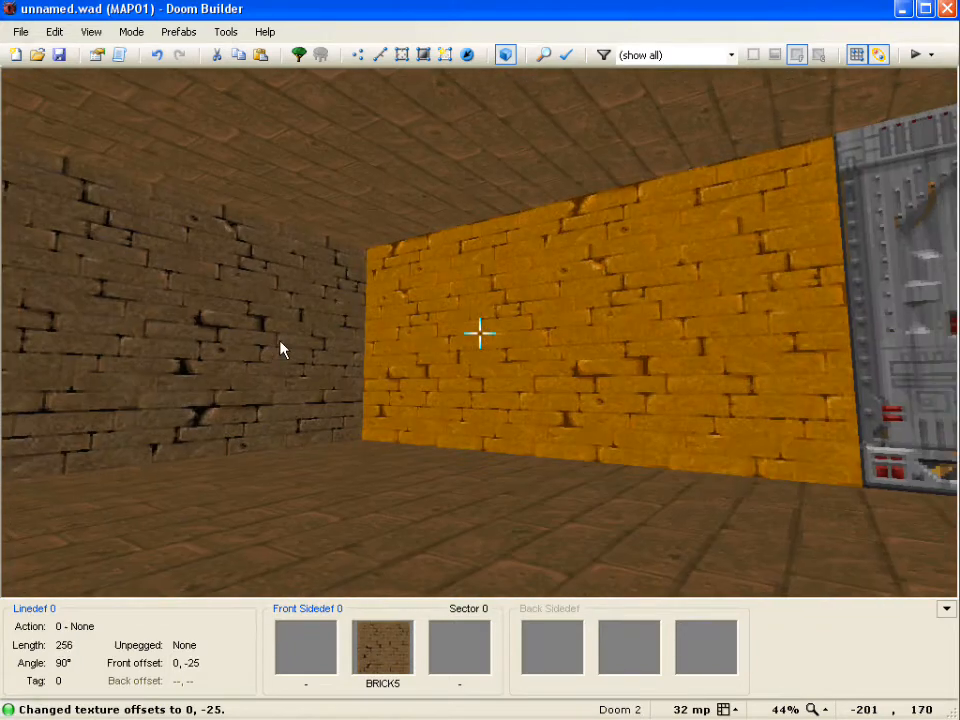
key(e)
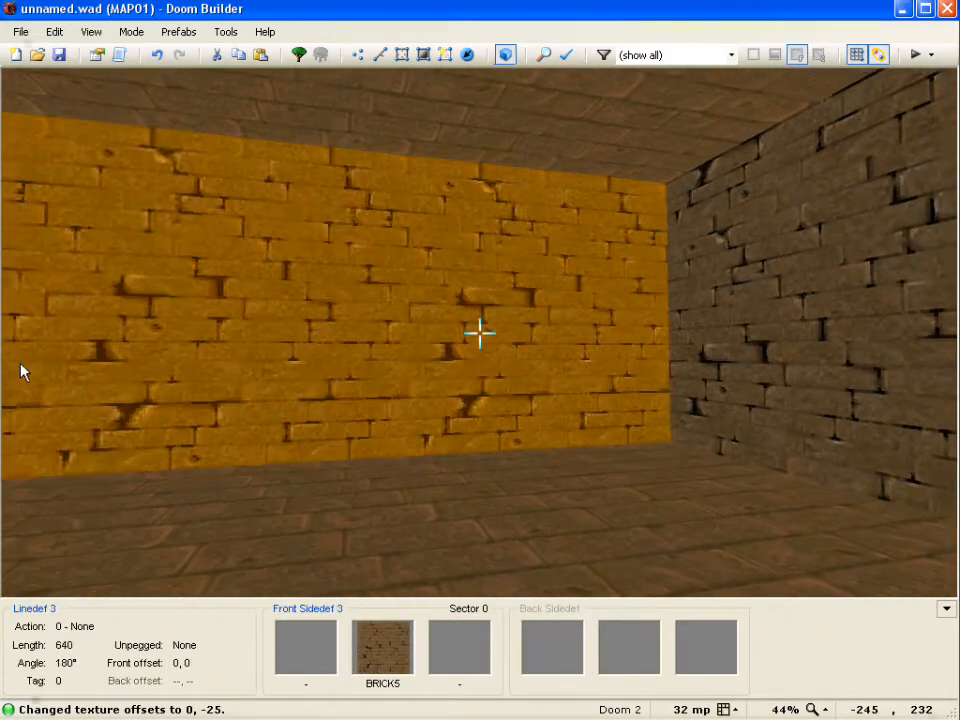
key(a)
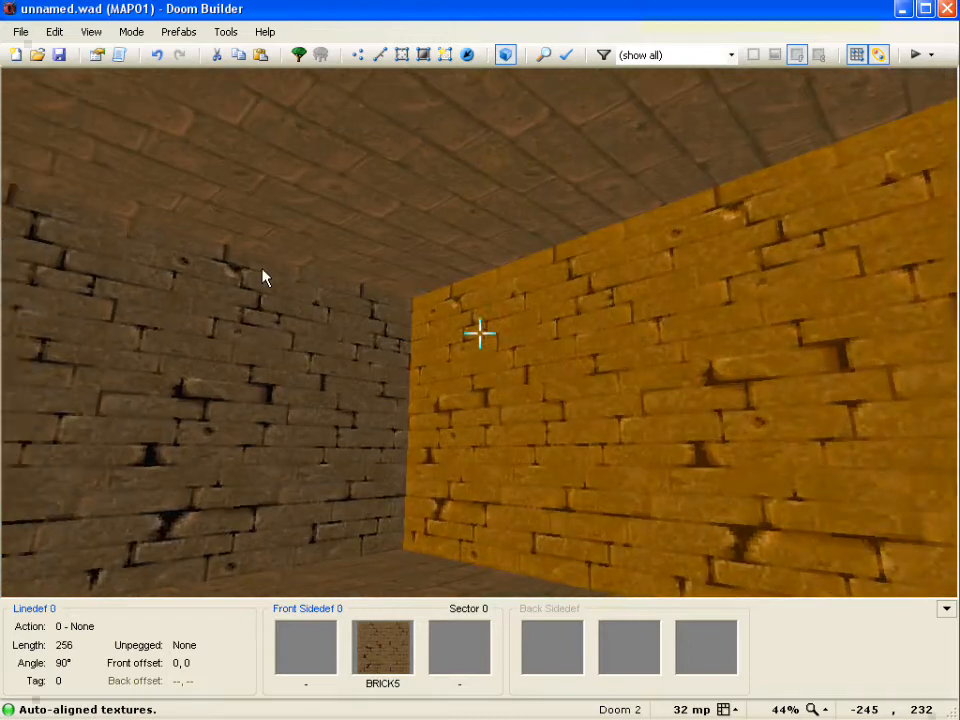
Step: Move around the room in 3D to examine how the BRICK5 textures line up at the corners and beside the door
key(e)
key(d)
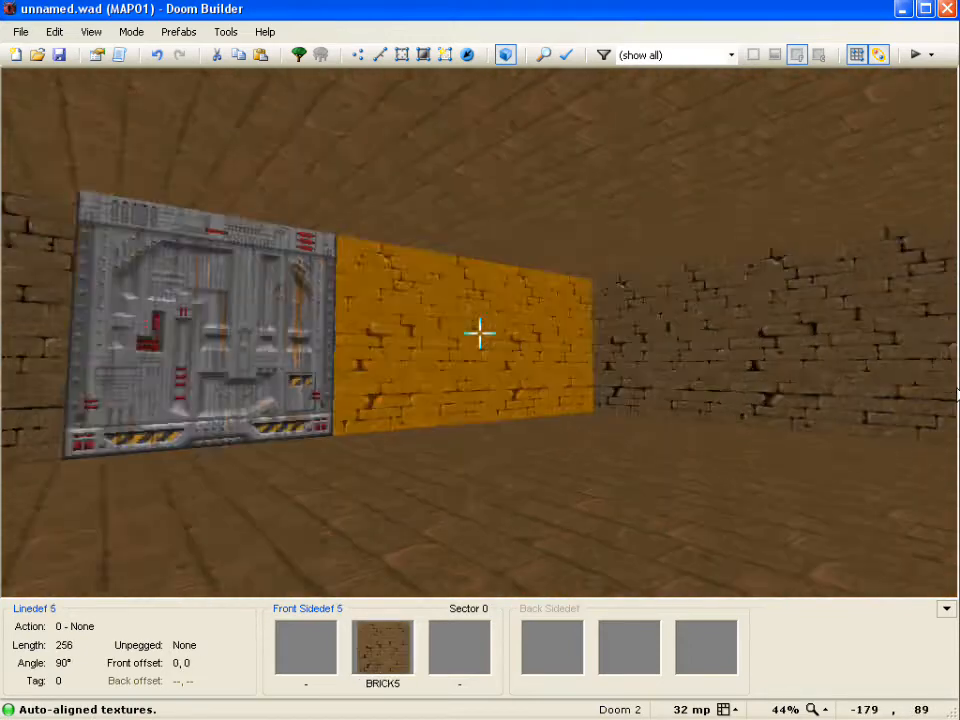
key(f)
key(e)
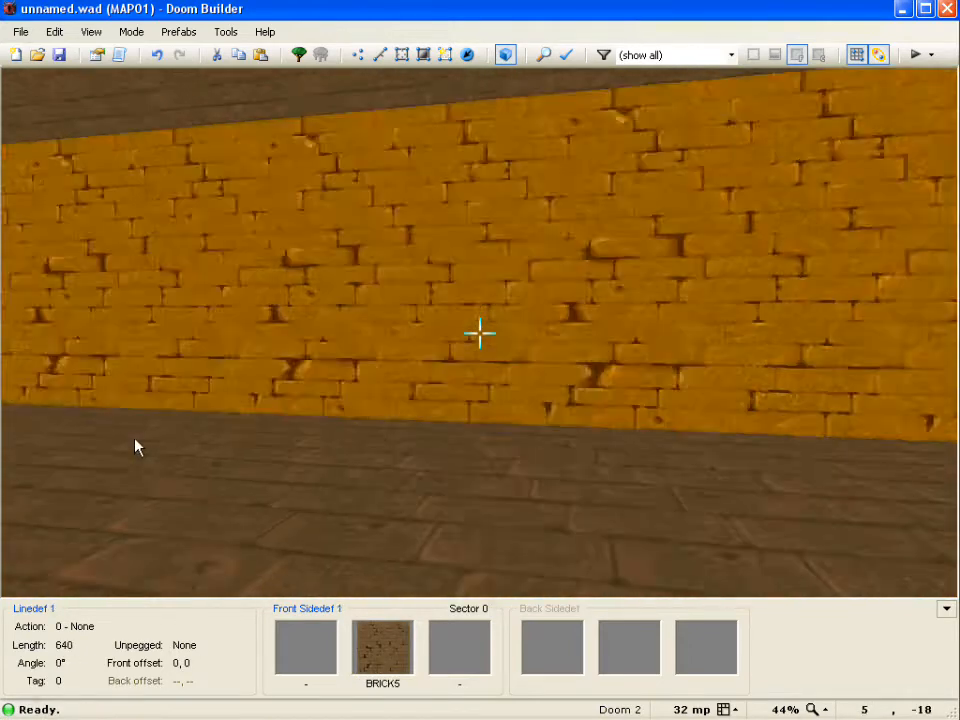
key(d)
key(e)
key(e)
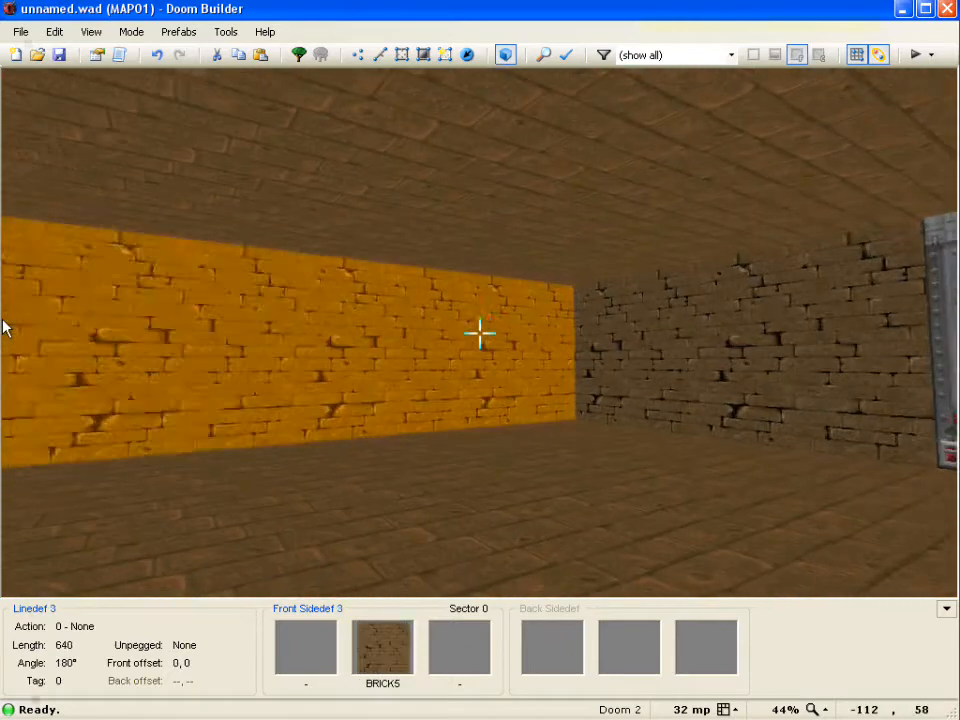
key(d)
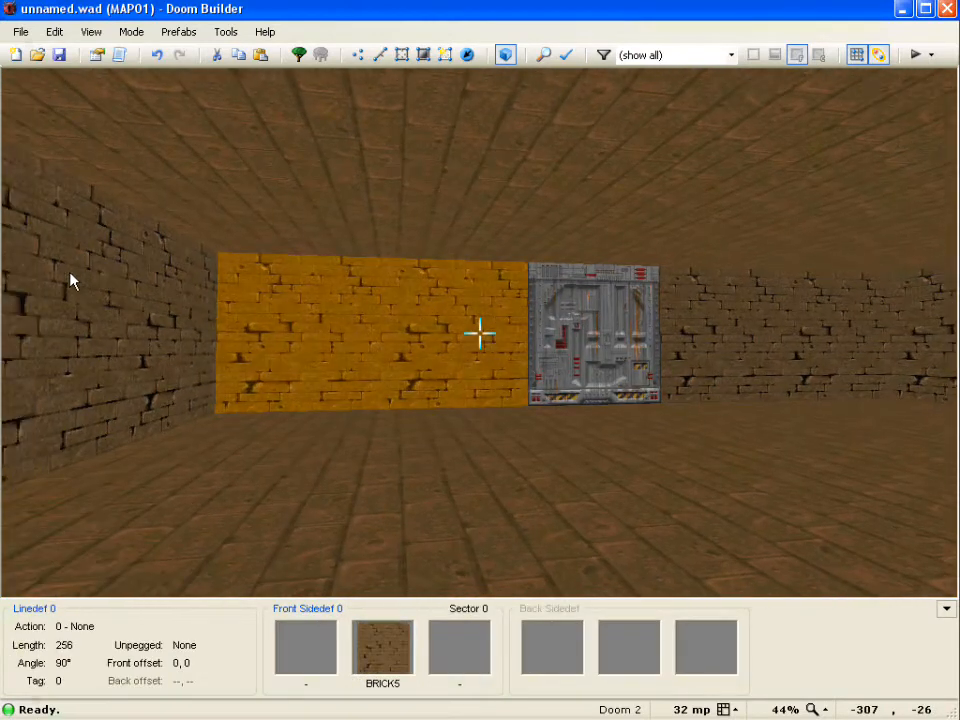
key(e)
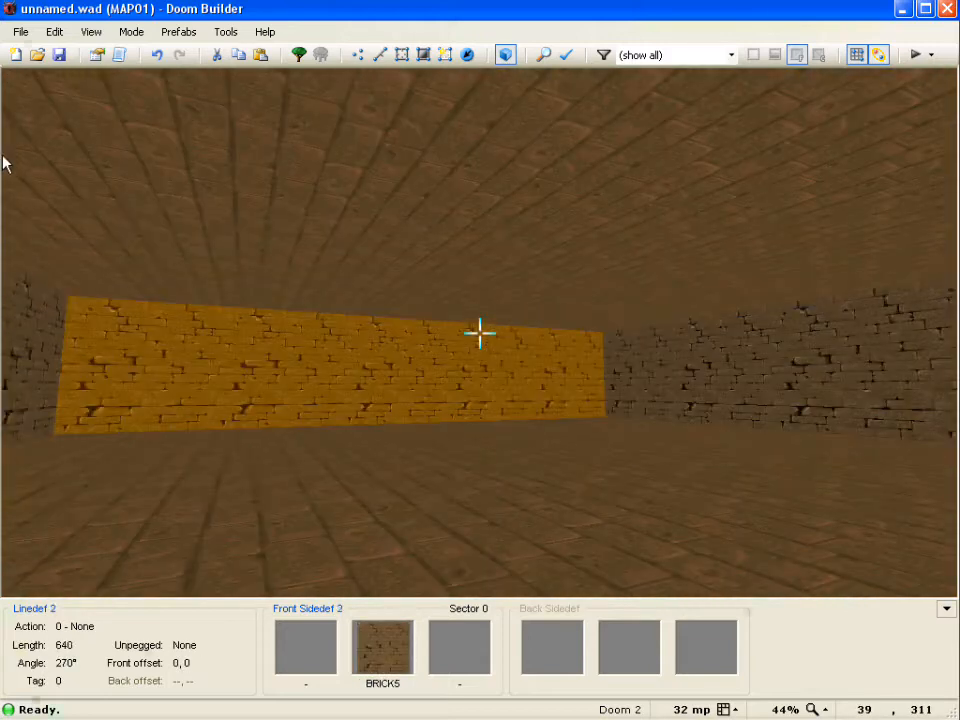
key(e)
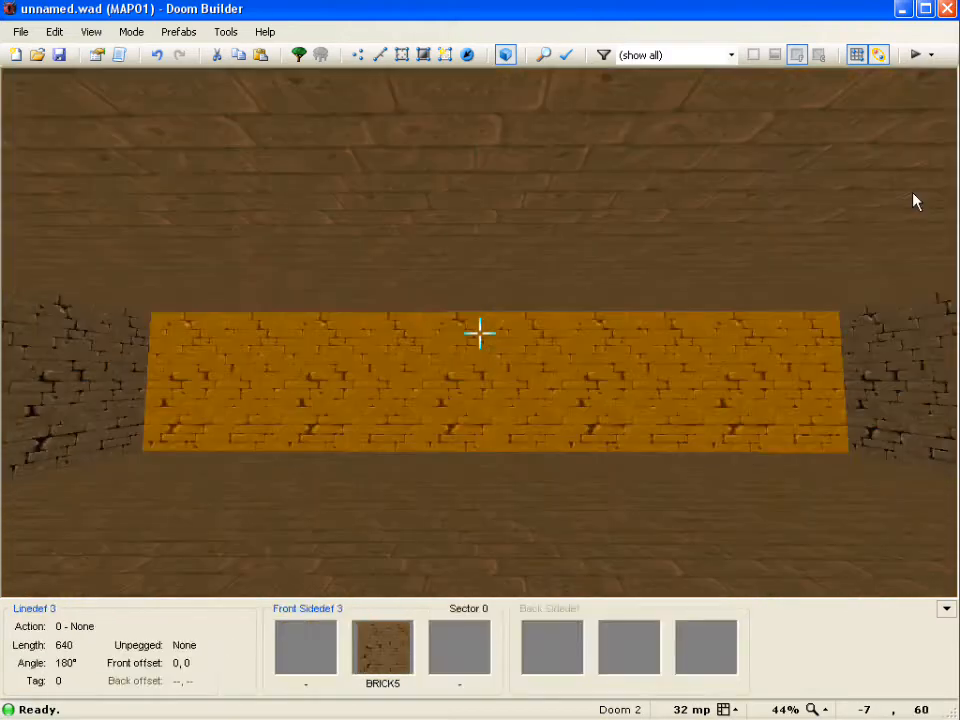
Step: Try the sector brightness at 255, 16 and 224, and restore it to 192
key(f)
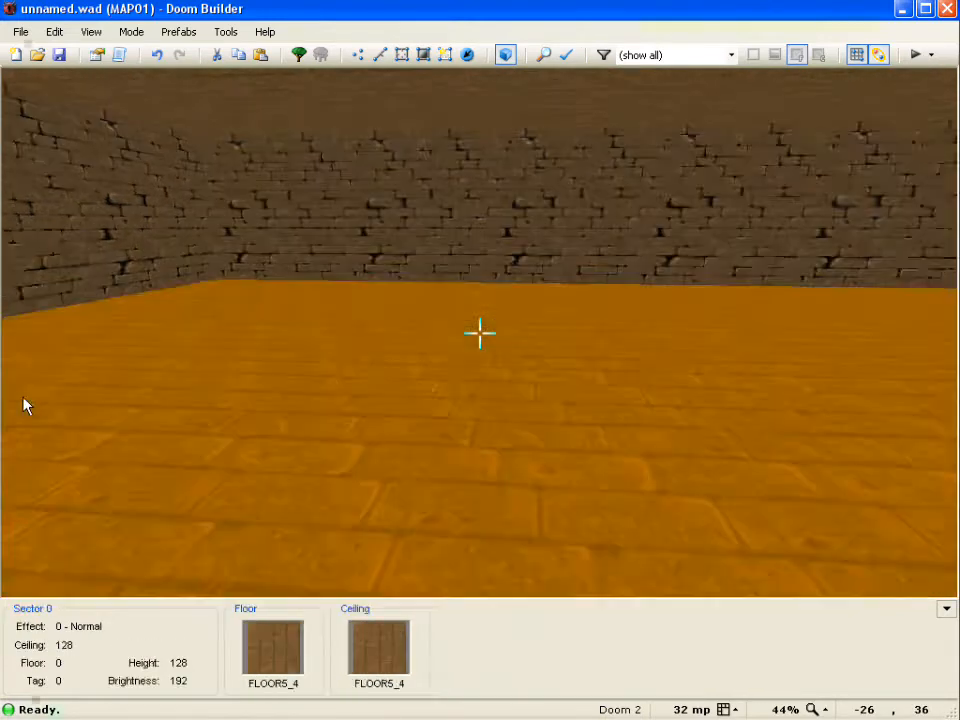
ctrl+scroll(10, 384, up, 2)
ctrl+scroll(10, 384, up, 2)
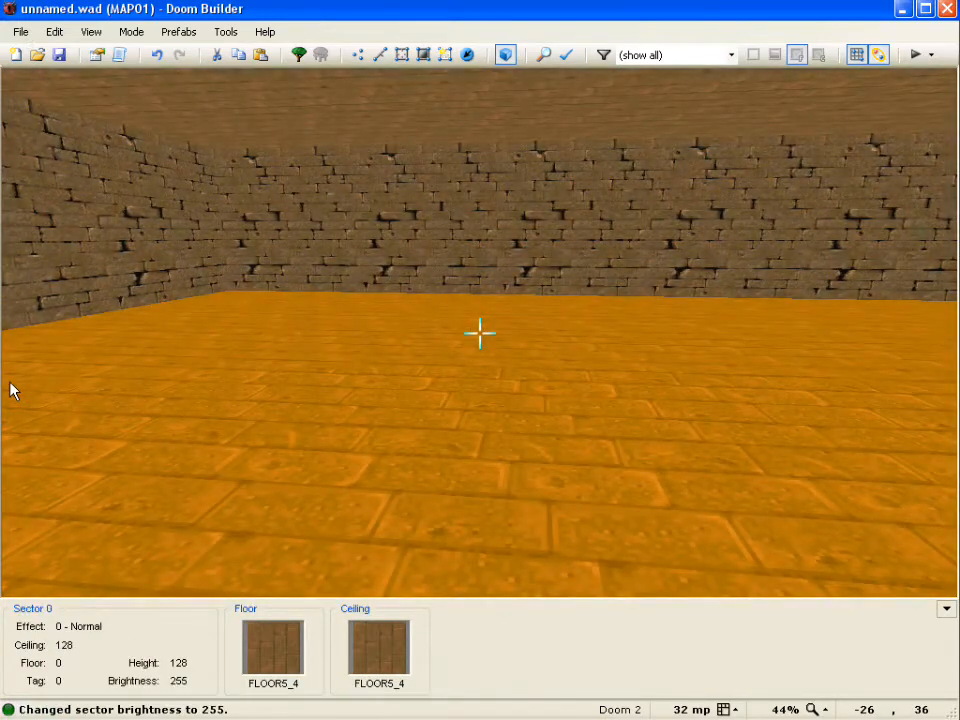
ctrl+scroll(10, 384, down, 3)
ctrl+scroll(10, 384, up, 3)
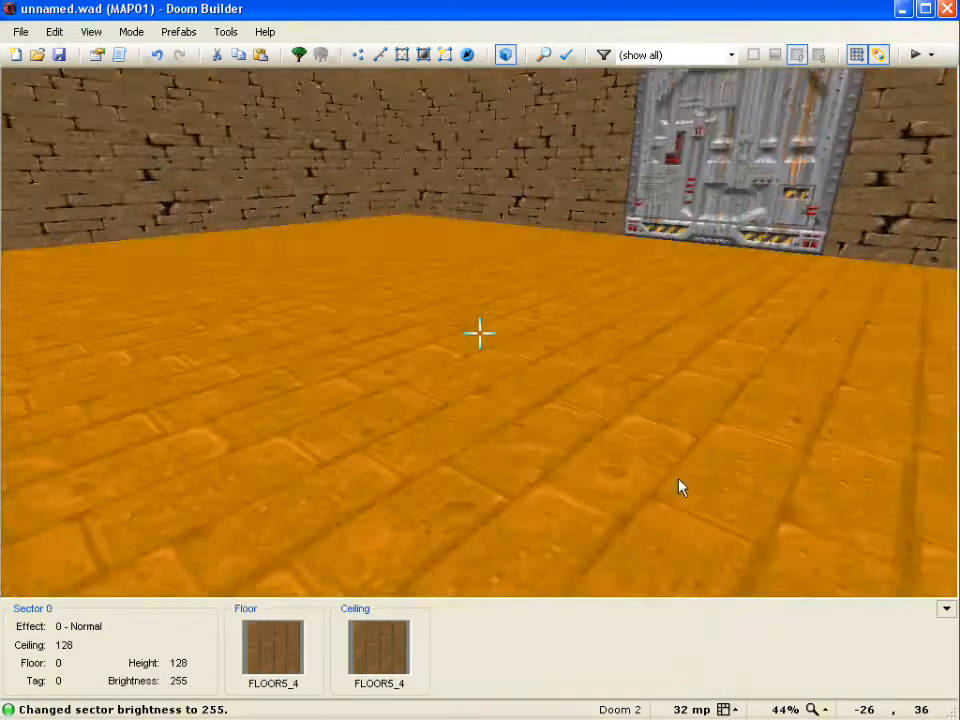
ctrl+scroll(676, 477, down, 15)
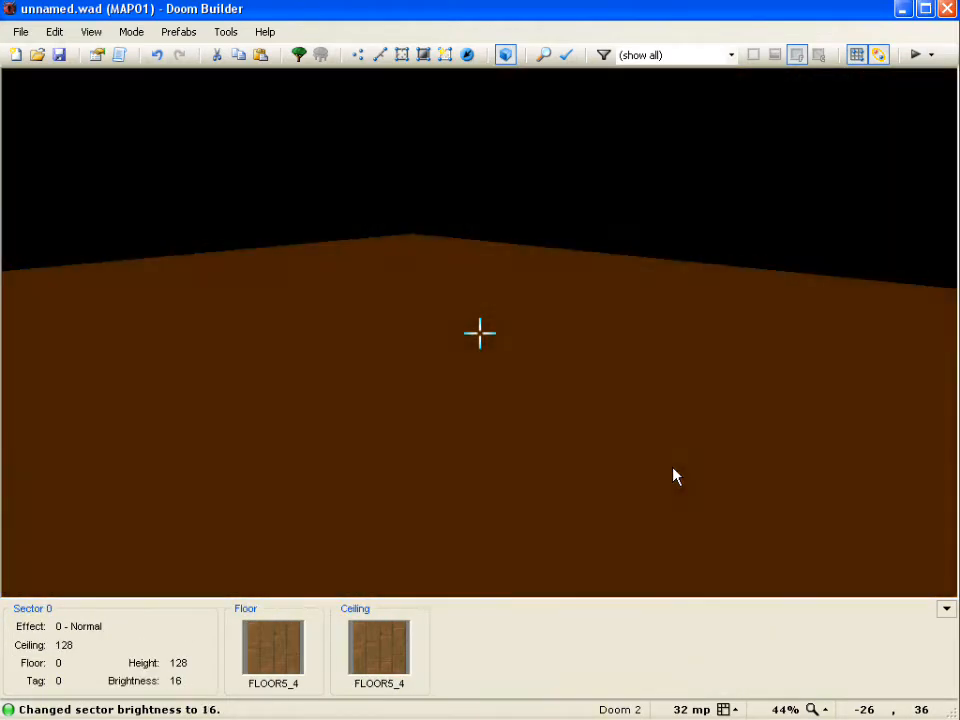
ctrl+scroll(676, 477, up, 11)
ctrl+scroll(676, 477, up, 2)
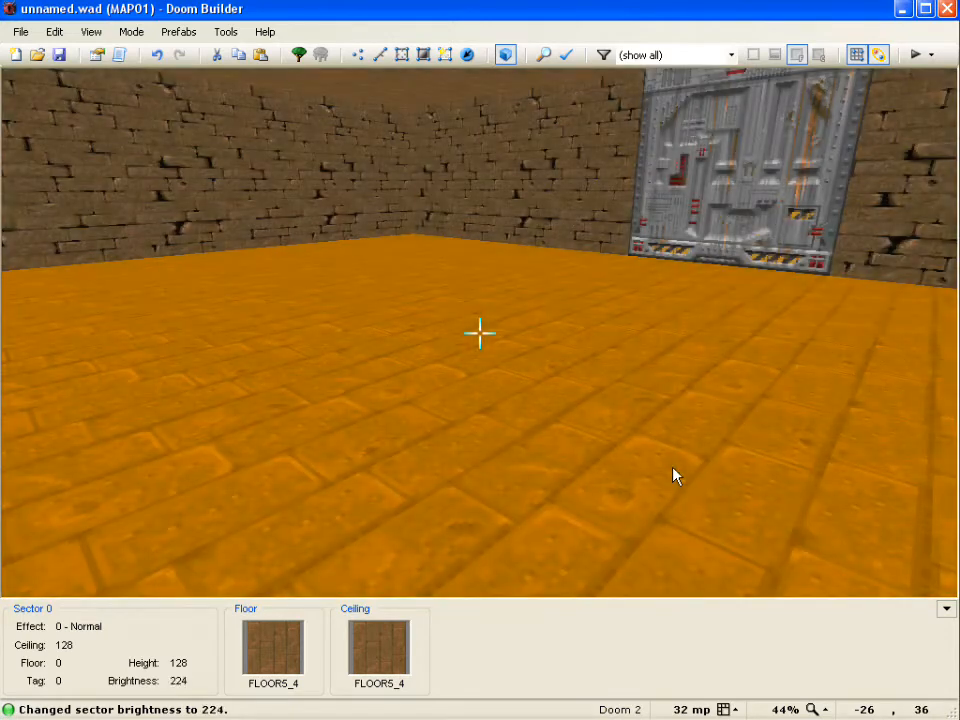
ctrl+scroll(676, 477, down, 2)
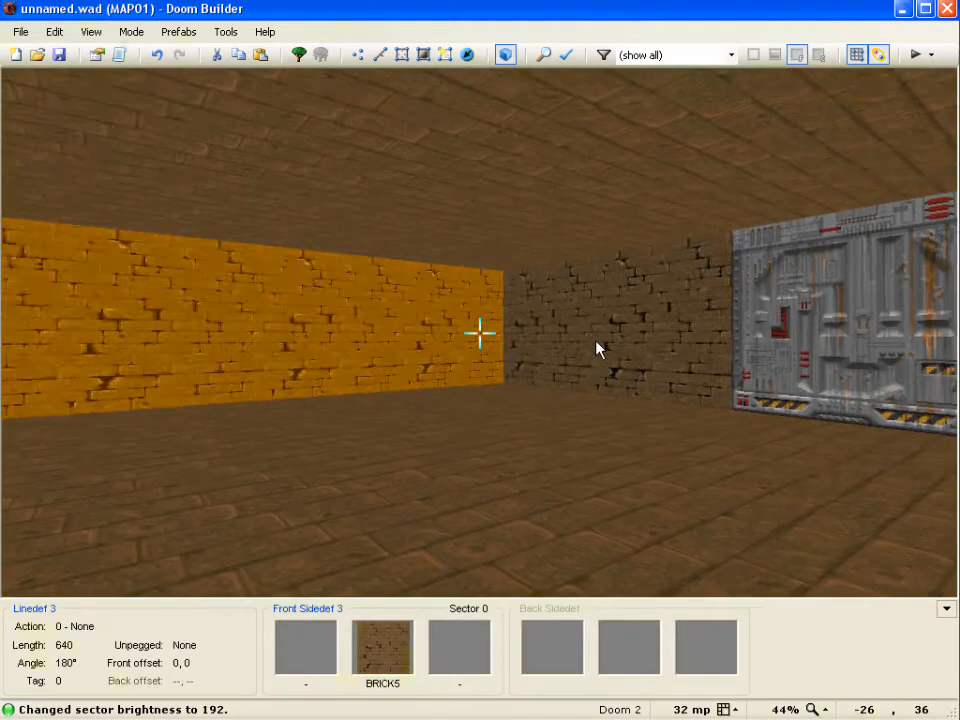
Step: Move through the room in 3D to check the walls, door, floor and ceiling under the restored lighting
key(f)
key(d)
key(e)
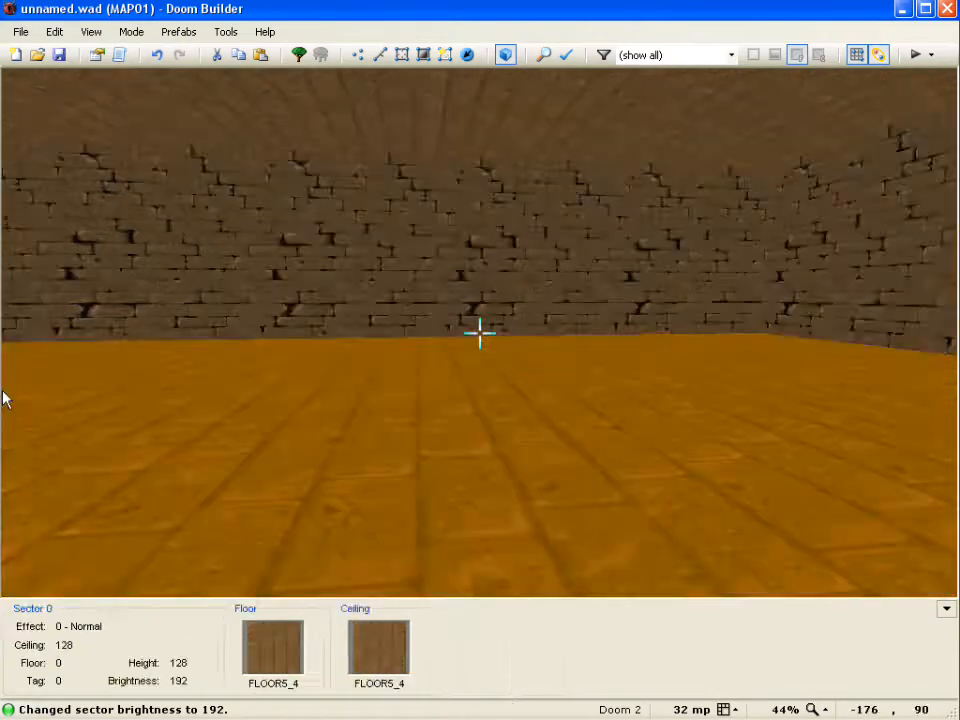
key(f)
key(s)
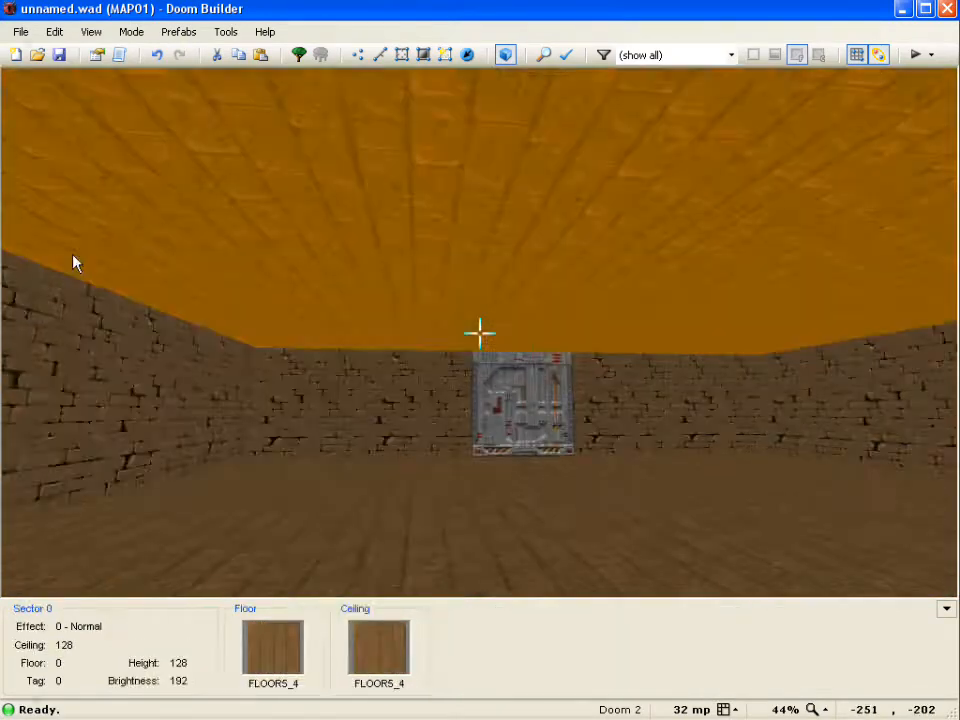
key(e)
key(f)
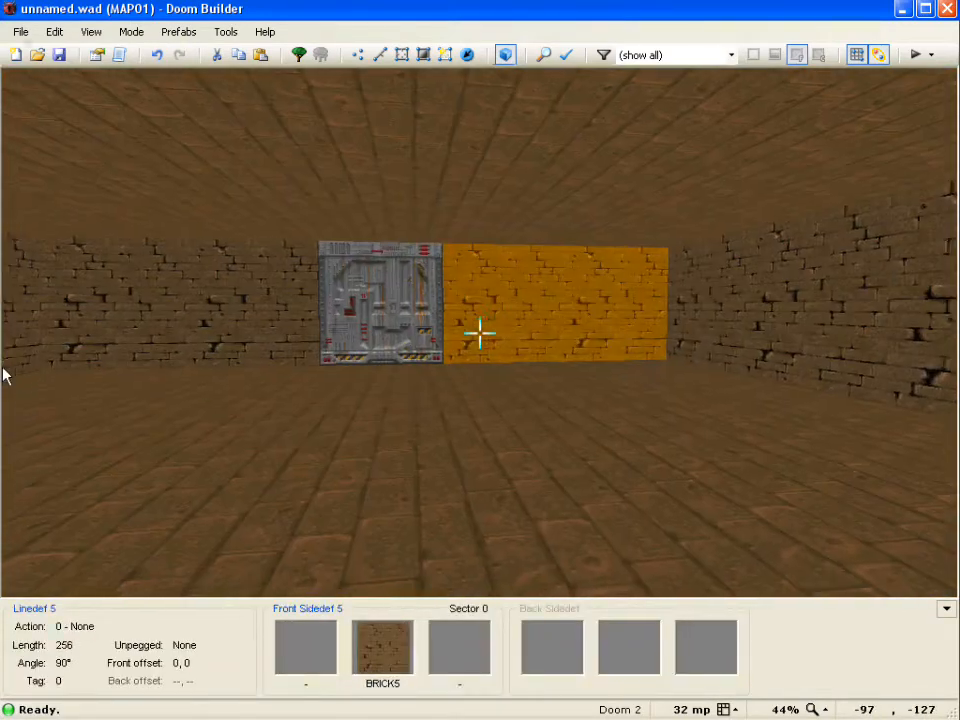
Step: Leave the 3D view and return to the 2D map in Linedefs mode, viewing the whole room
key(w)
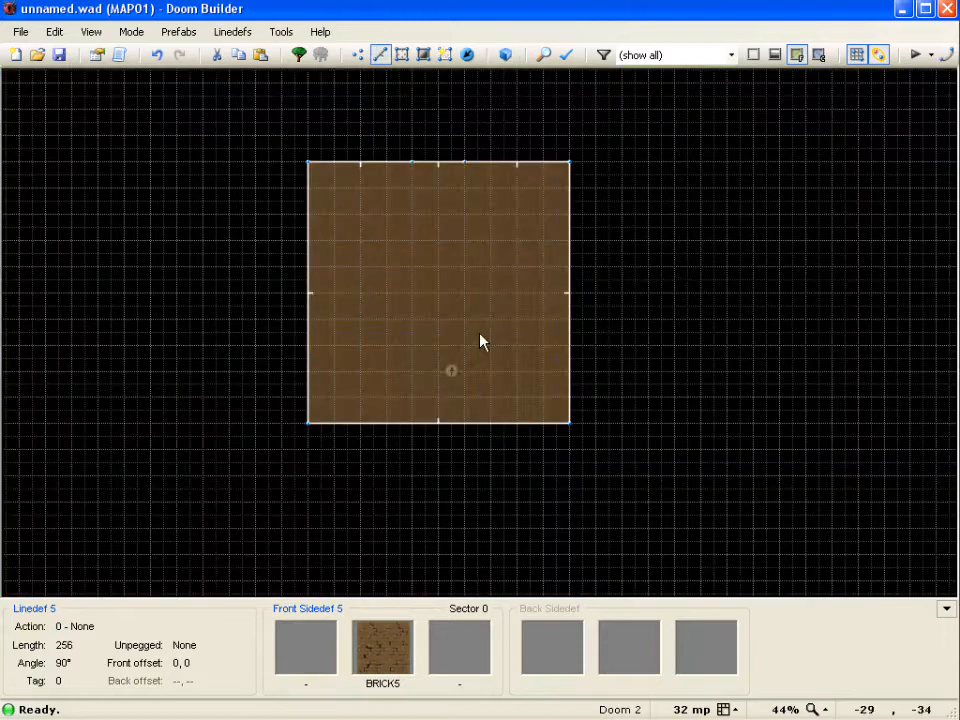
scroll(452, 259, down, 6)
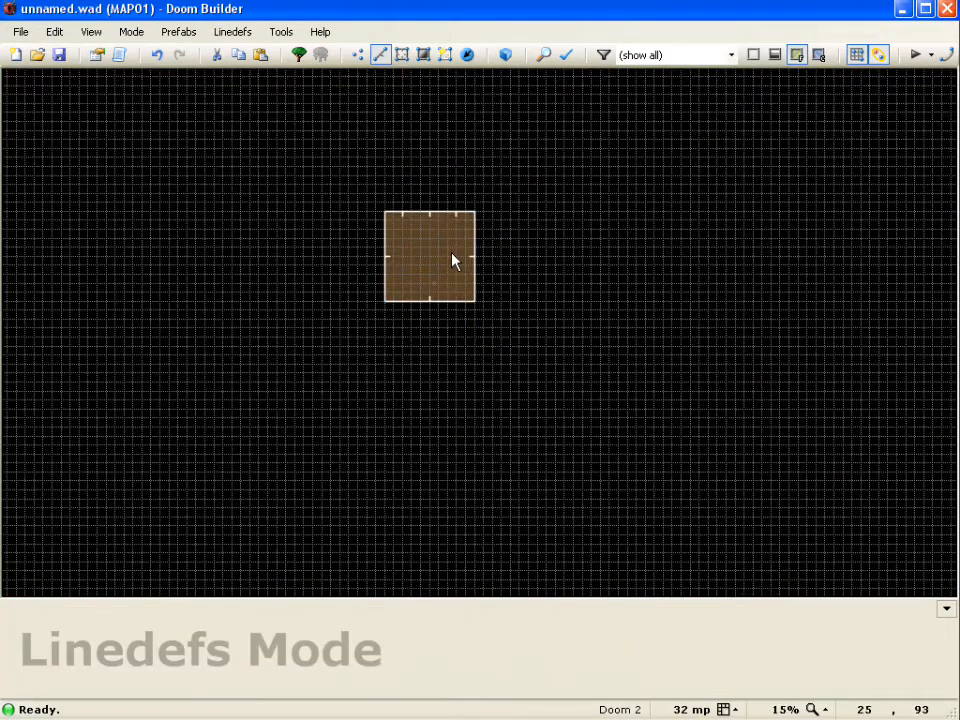
scroll(452, 259, up, 6)
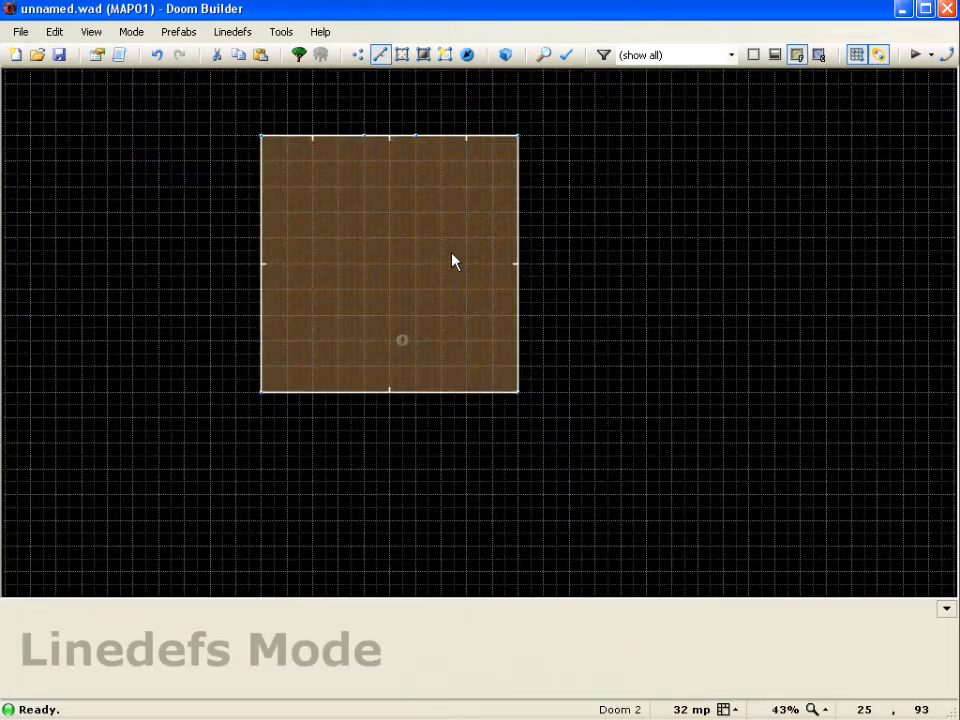